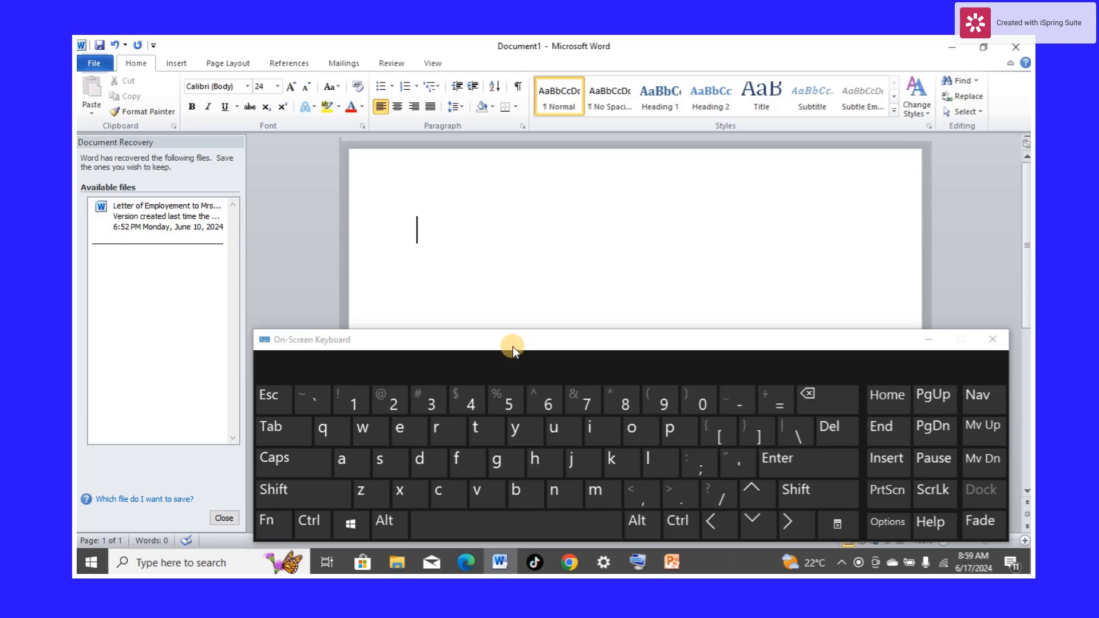
Step: Reposition the on-screen keyboard and write "Hello my name is" followed by the person's first name in the blank document
{"action": "left_click_drag", "start_coordinate": [513, 346], "coordinate": [488, 340]}
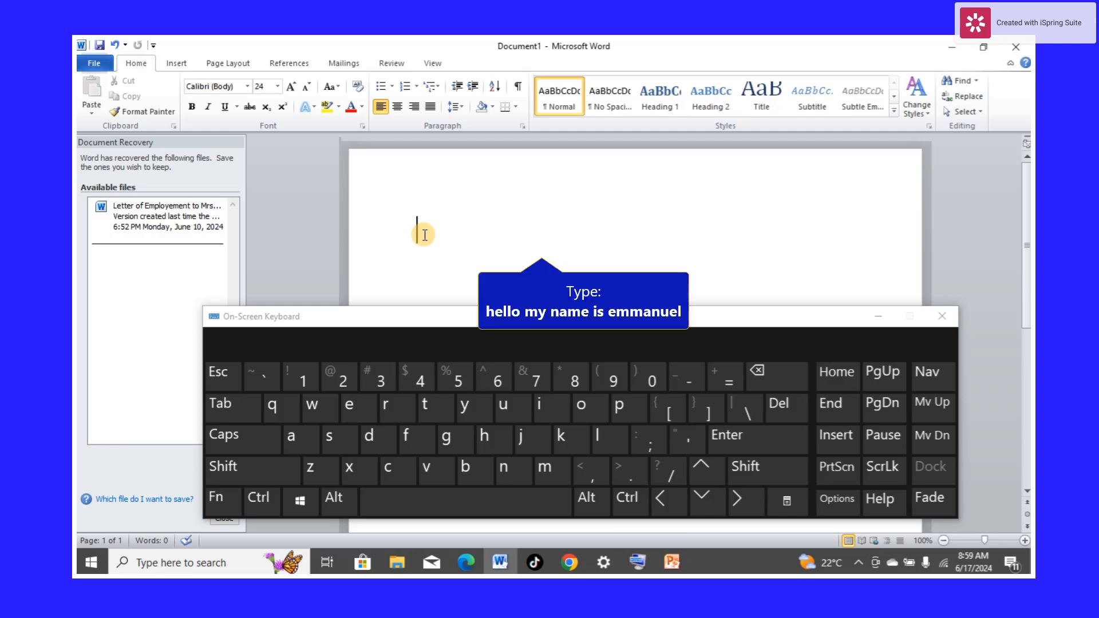
{"action": "type", "text": "hello"}
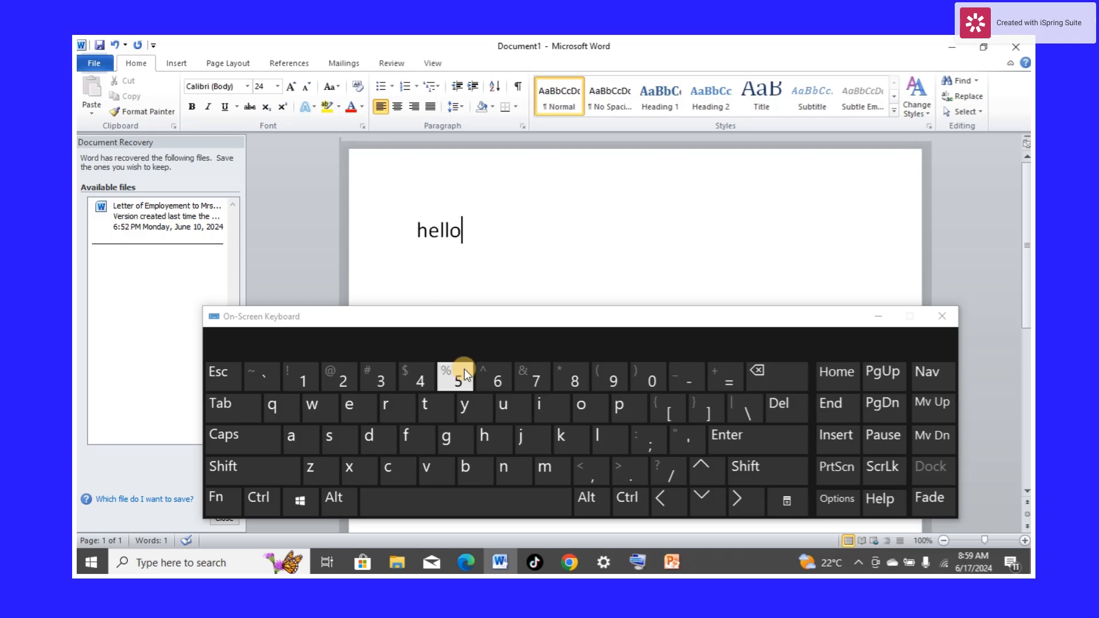
{"action": "left_click", "coordinate": [464, 497]}
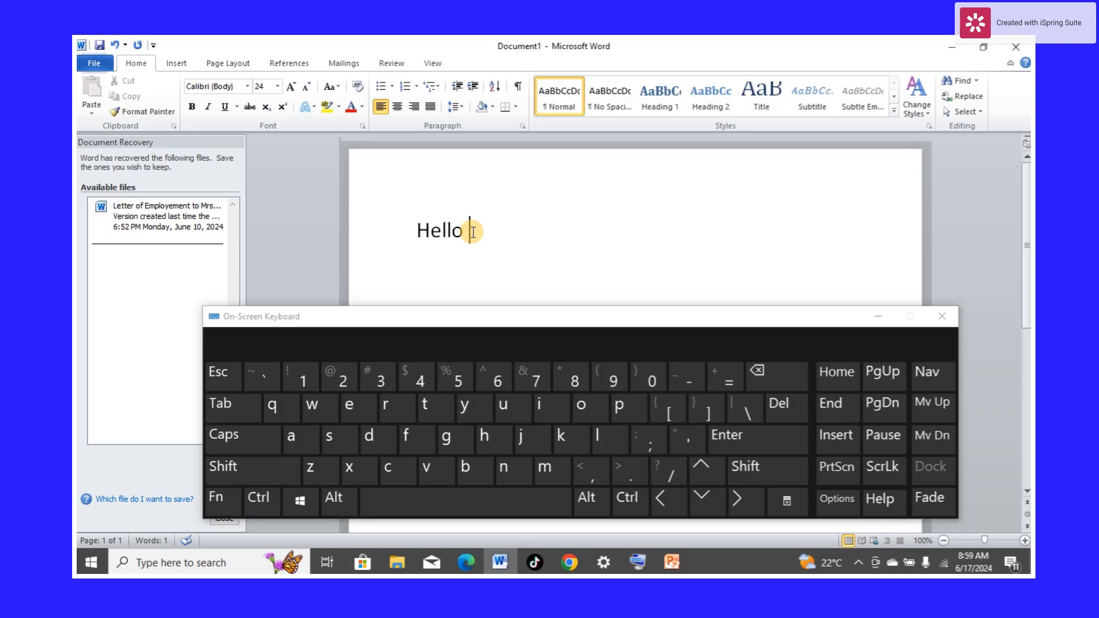
{"action": "type", "text": "my n"}
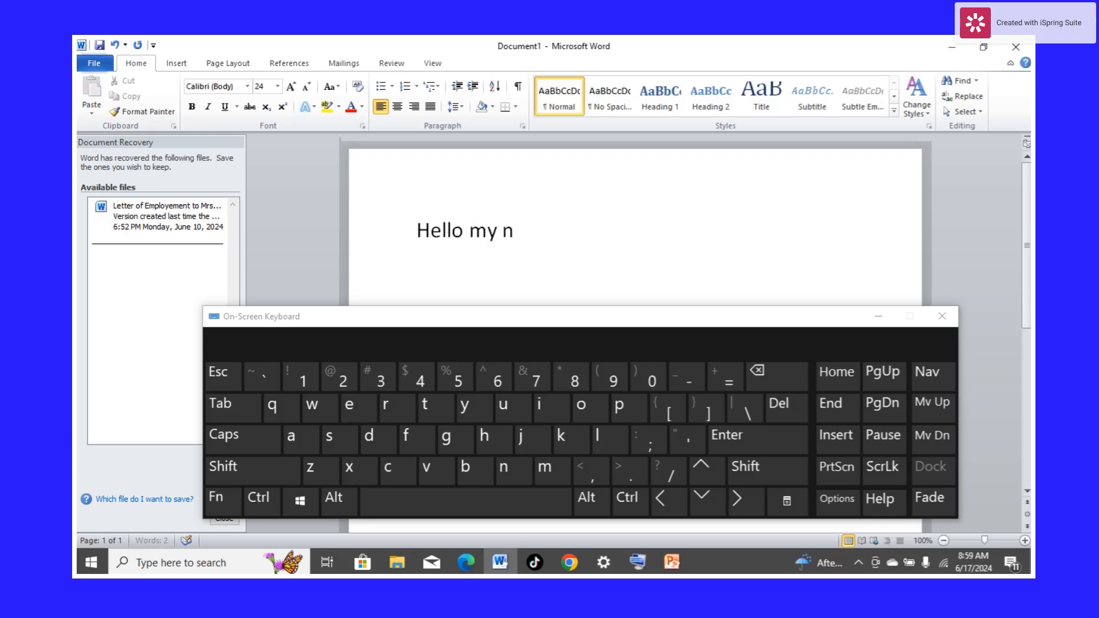
{"action": "type", "text": "am"}
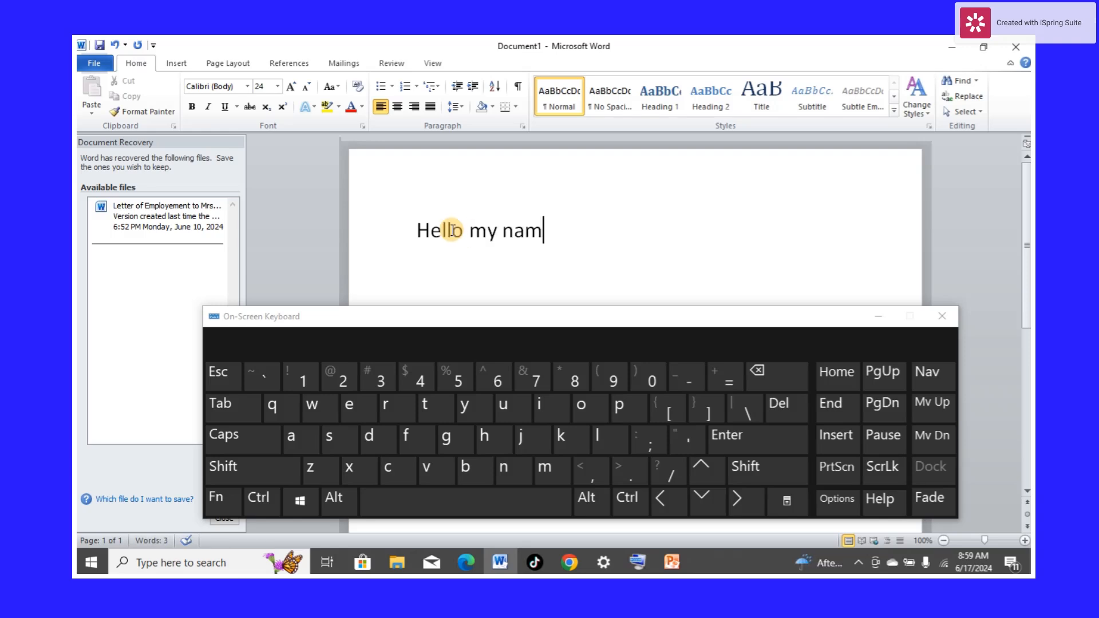
{"action": "type", "text": "e "}
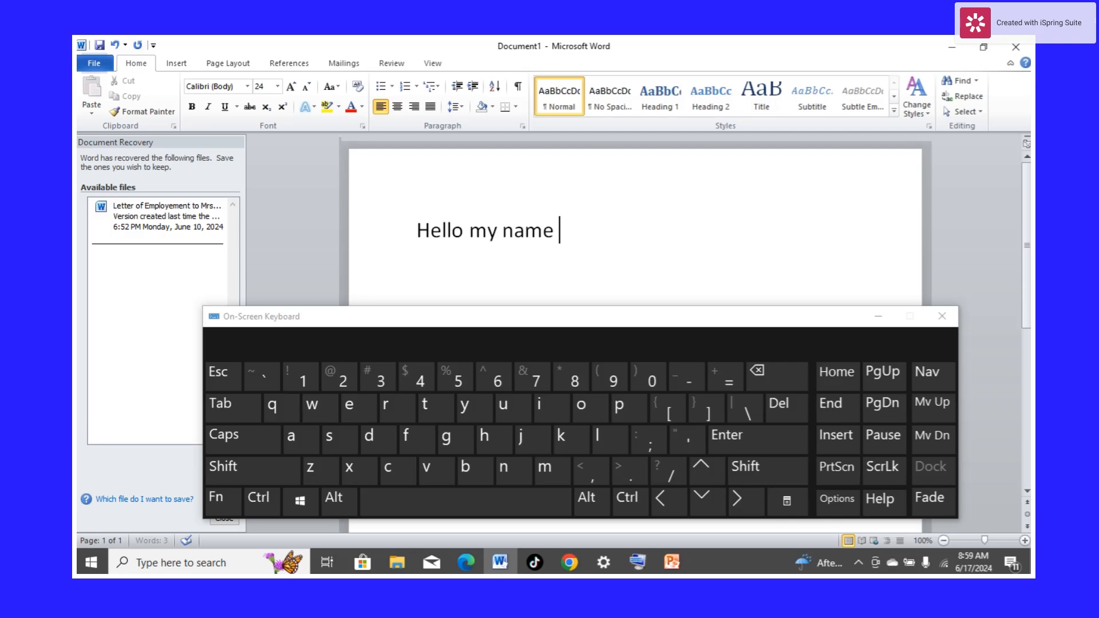
{"action": "type", "text": "is emmanu"}
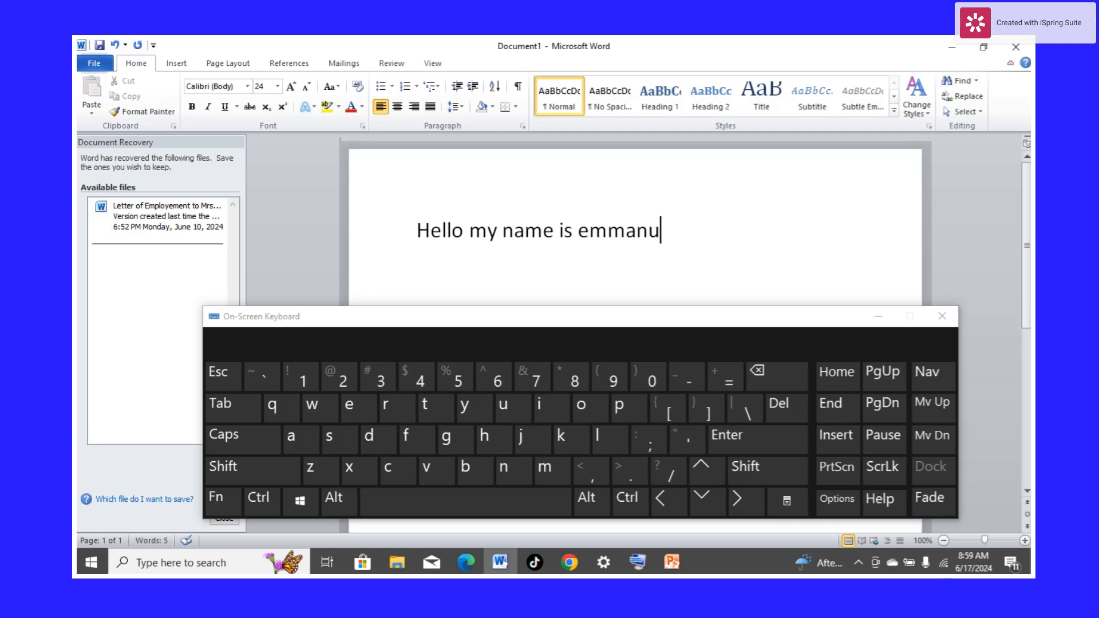
{"action": "type", "text": "el"}
Step: Insert an exclamation mark directly after "Hello" using the on-screen keyboard
{"action": "left_click", "coordinate": [457, 232]}
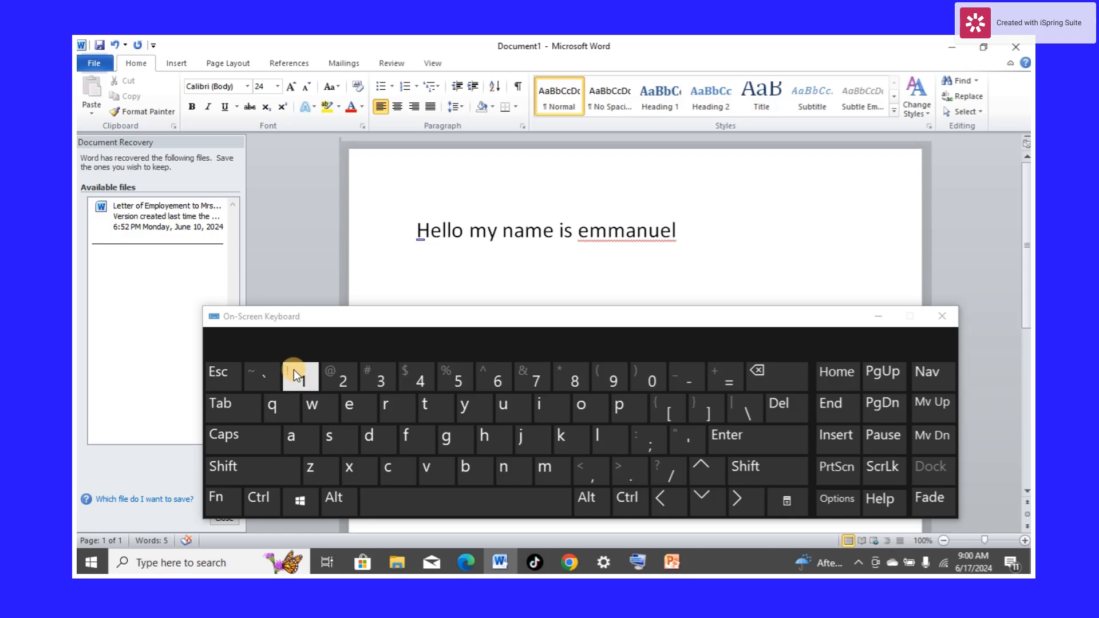
{"action": "left_click", "coordinate": [256, 466]}
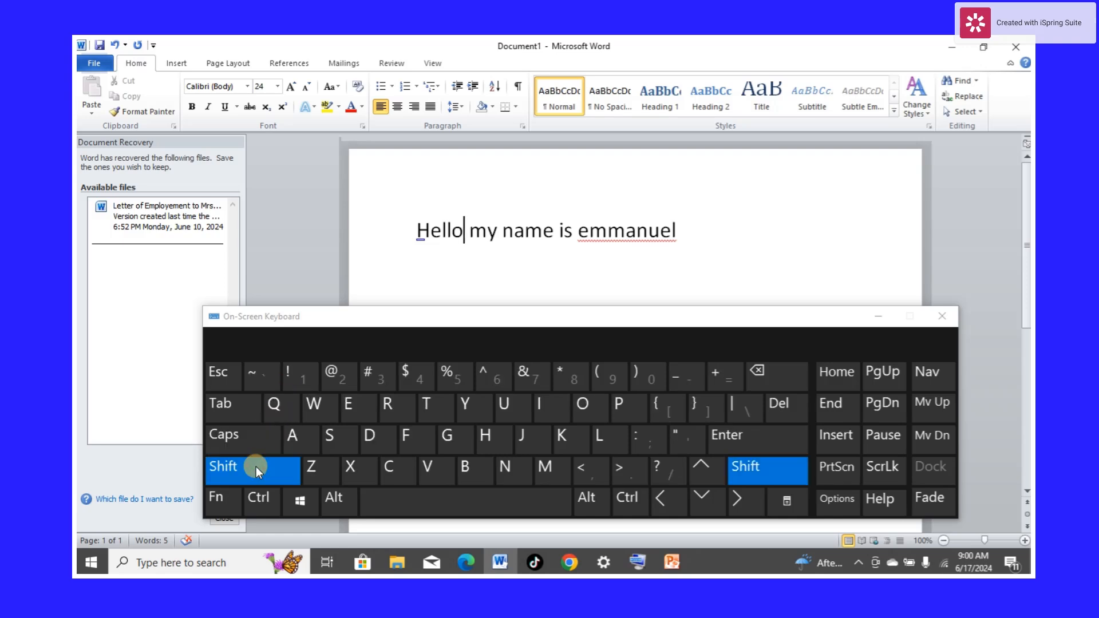
{"action": "left_click", "coordinate": [287, 370]}
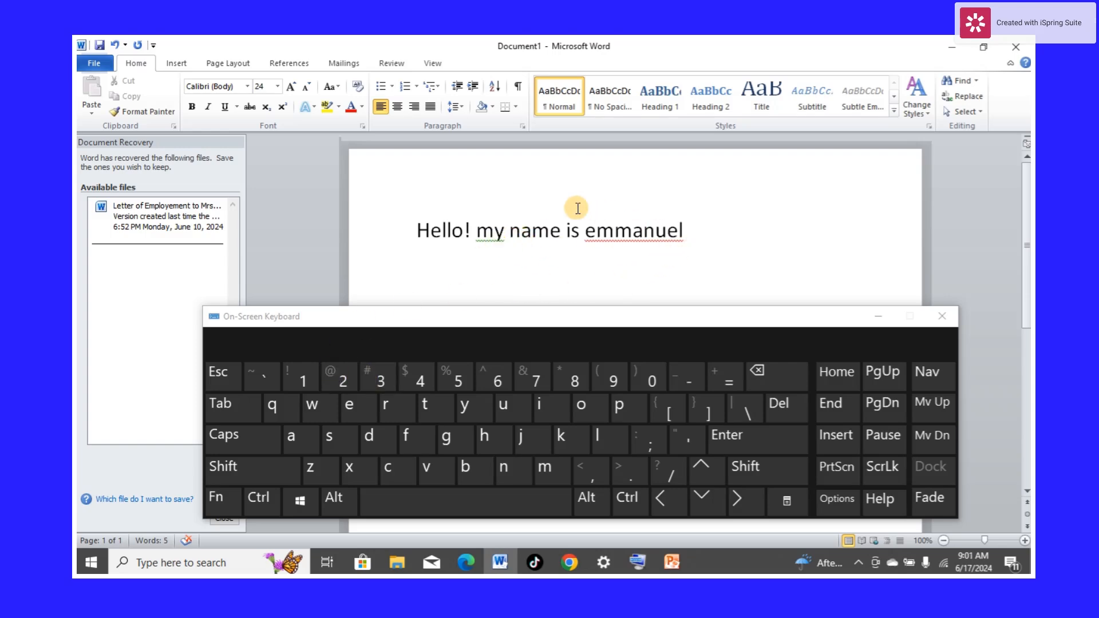
Step: Add a space and the sample e-mail address at the end of the first line, after the name
{"action": "left_click", "coordinate": [682, 232]}
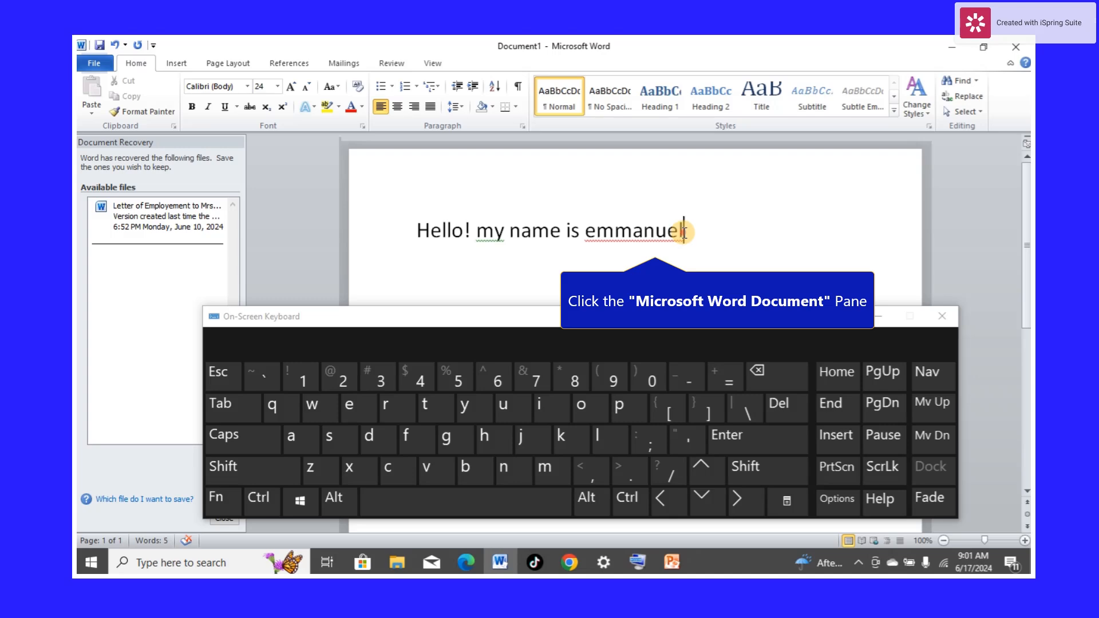
{"action": "left_click", "coordinate": [510, 506]}
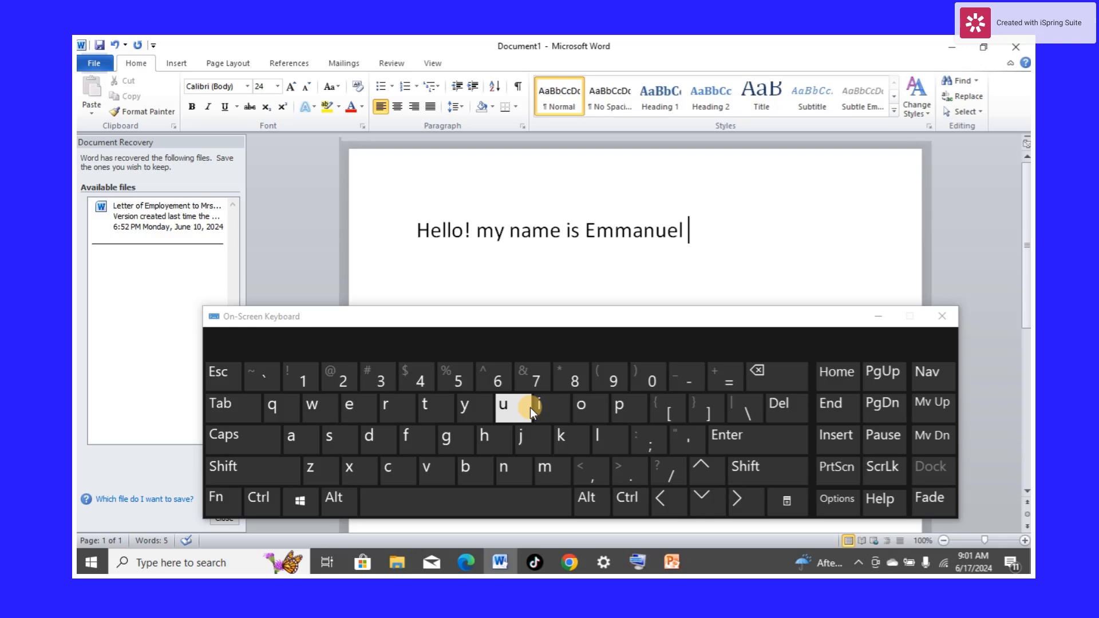
{"action": "type", "text": "xyz"}
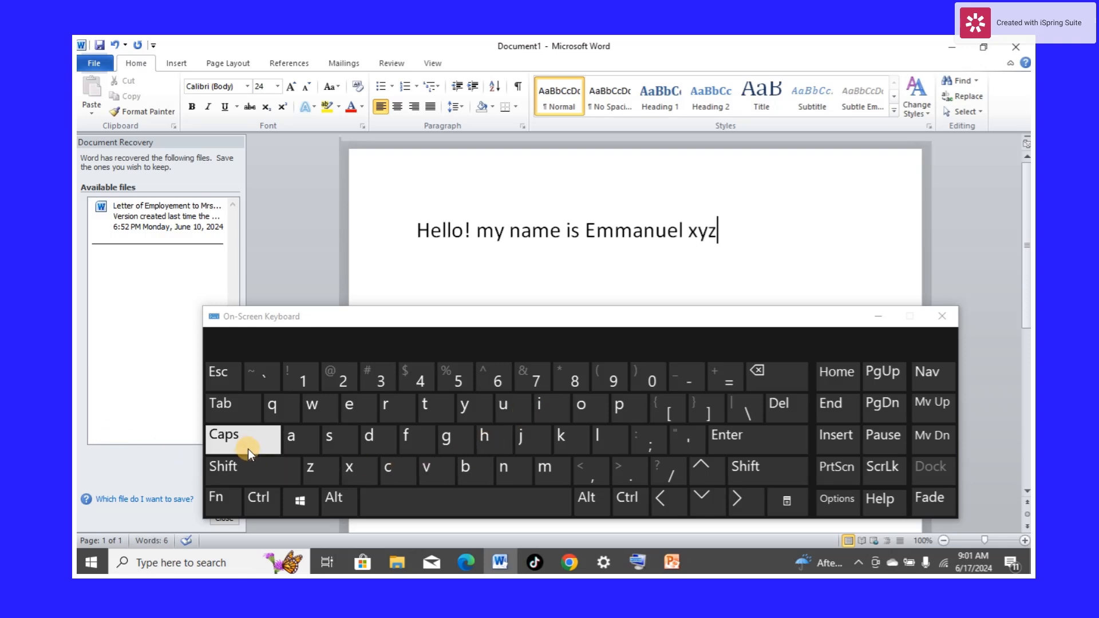
{"action": "left_click", "coordinate": [229, 462]}
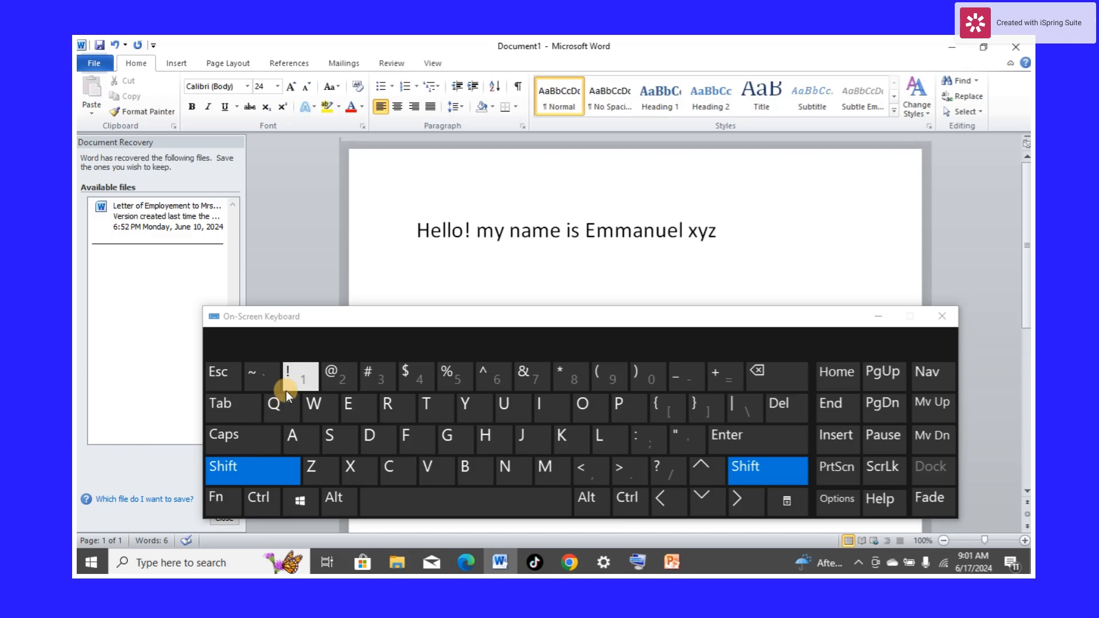
{"action": "left_click", "coordinate": [328, 373]}
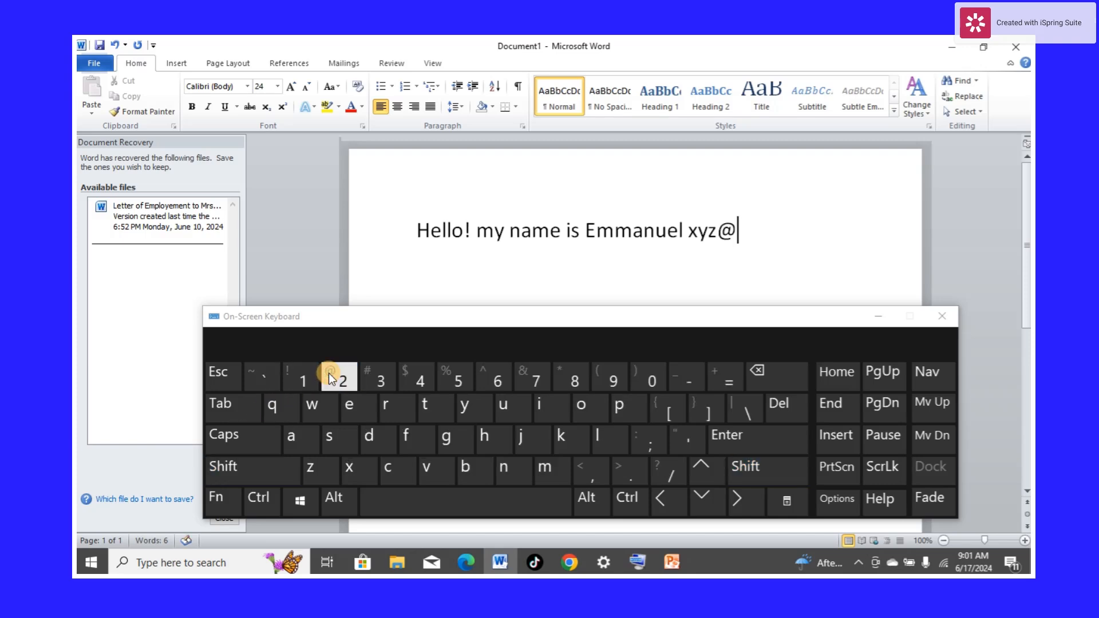
{"action": "type", "text": "gmail.com"}
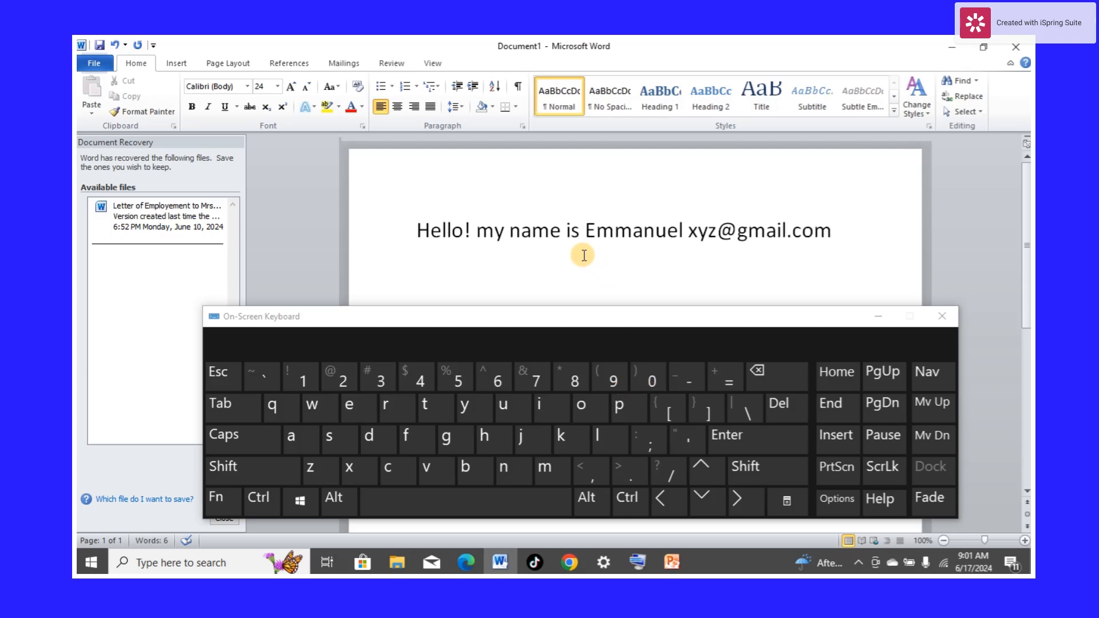
Step: Start a new line below the greeting and write "How are you?" including the question mark
{"action": "left_click", "coordinate": [284, 477]}
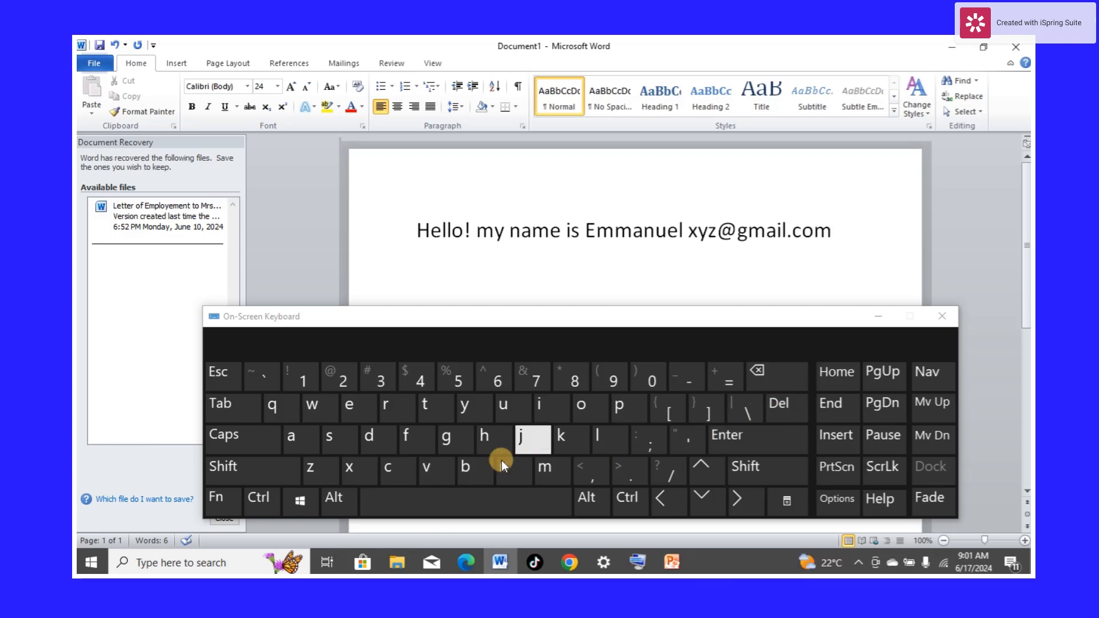
{"action": "left_click", "coordinate": [754, 448]}
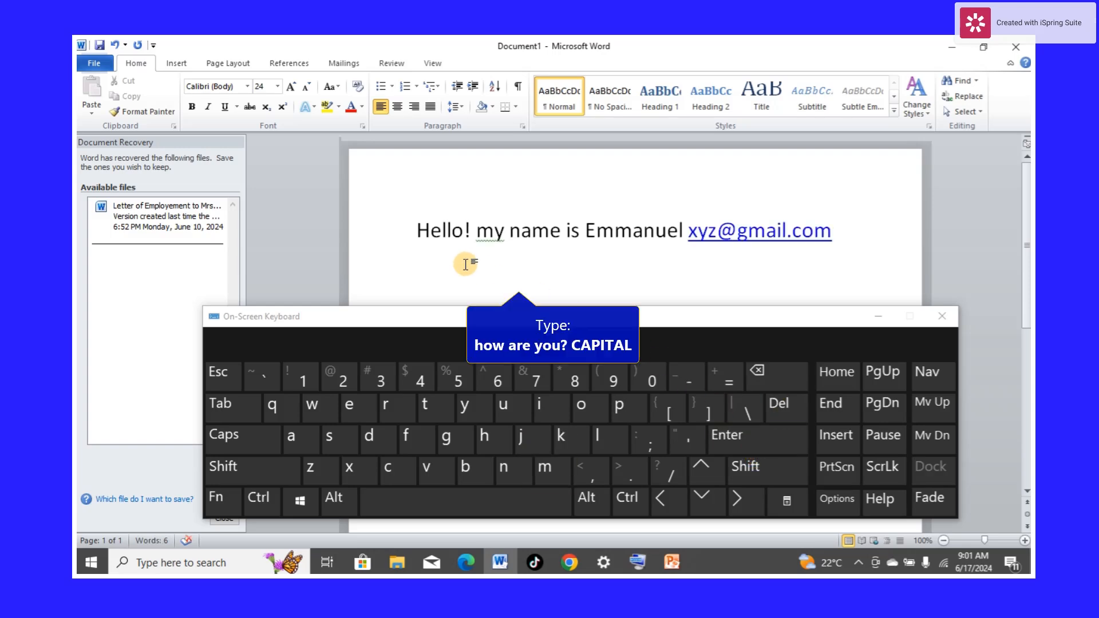
{"action": "type", "text": "how a"}
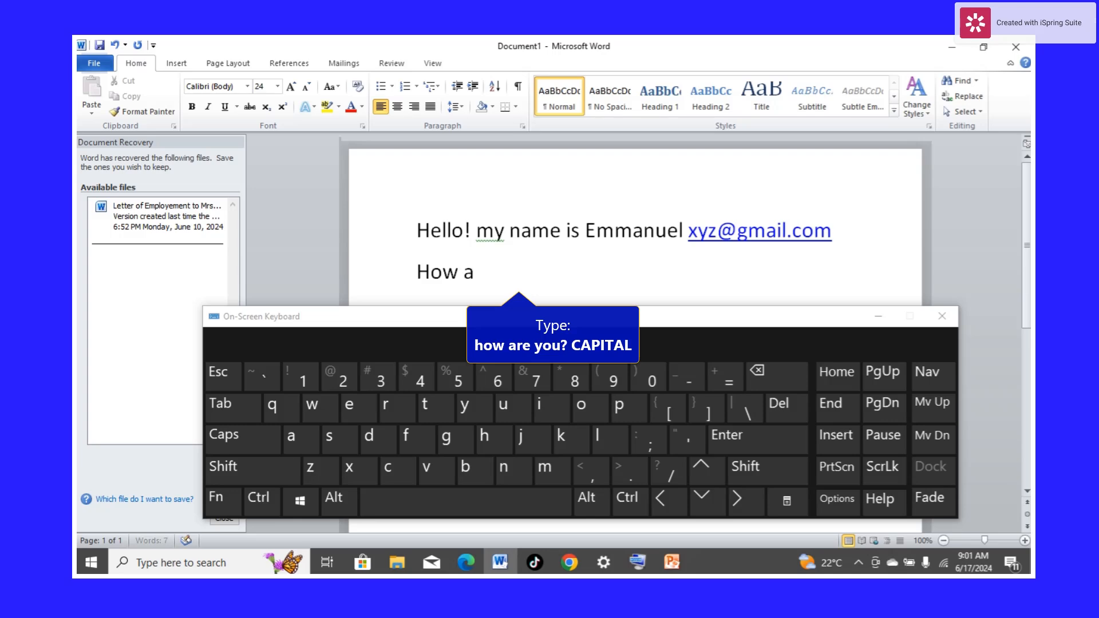
{"action": "type", "text": "re yo"}
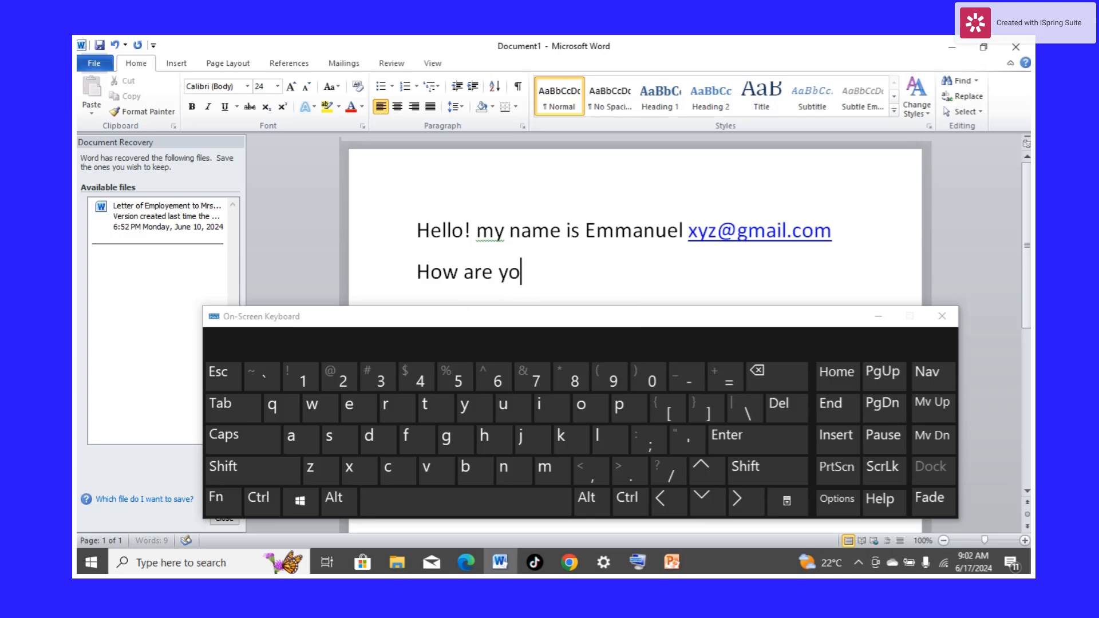
{"action": "type", "text": "u"}
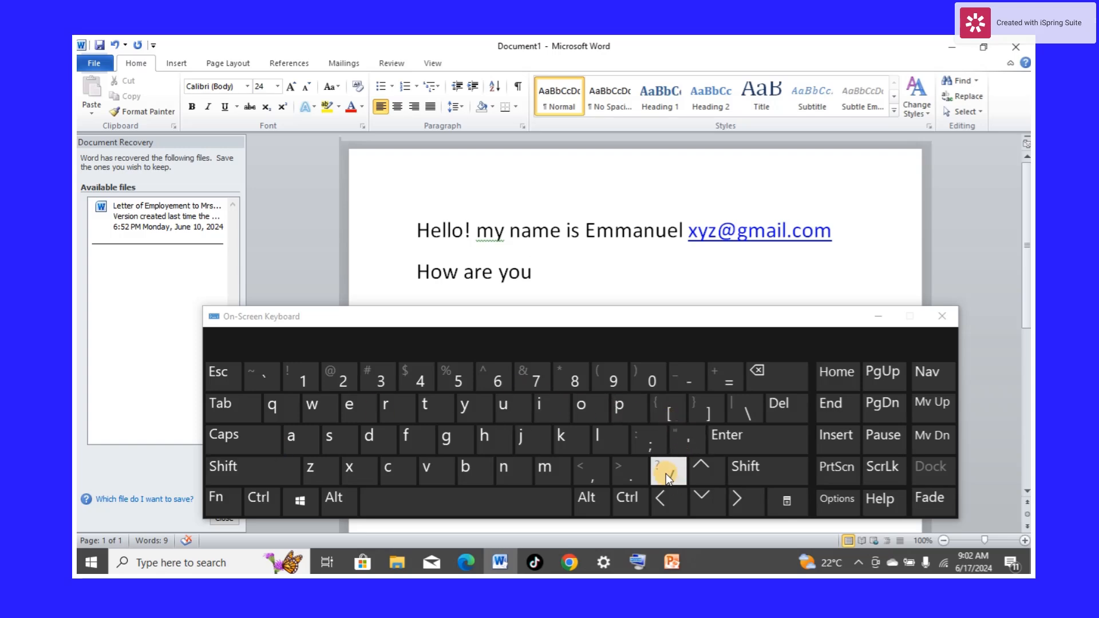
{"action": "left_click", "coordinate": [236, 468]}
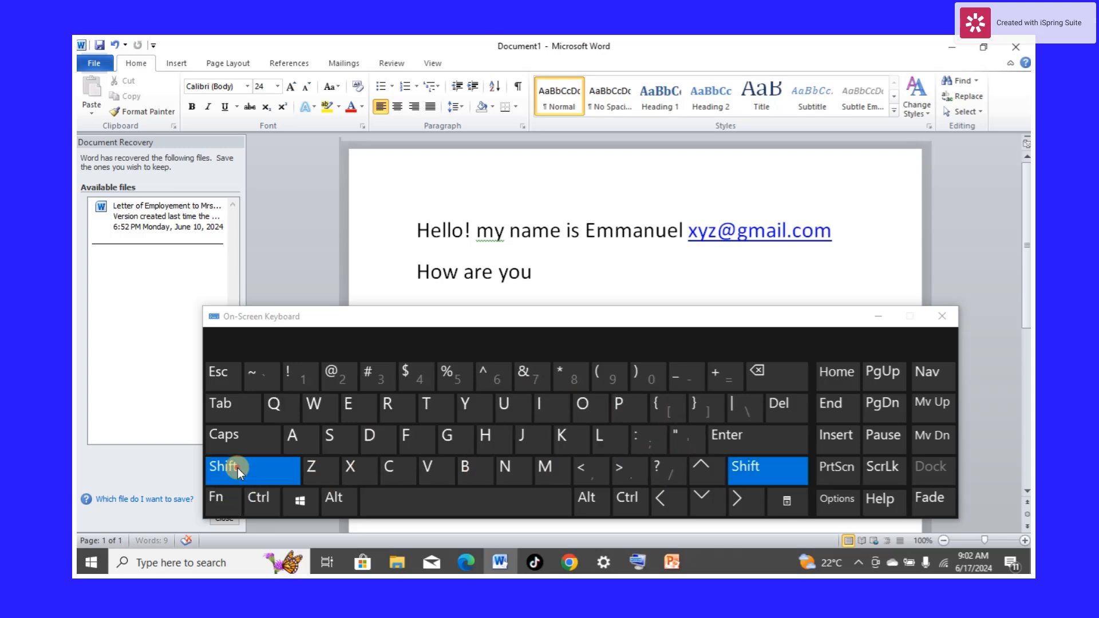
{"action": "left_click", "coordinate": [653, 468]}
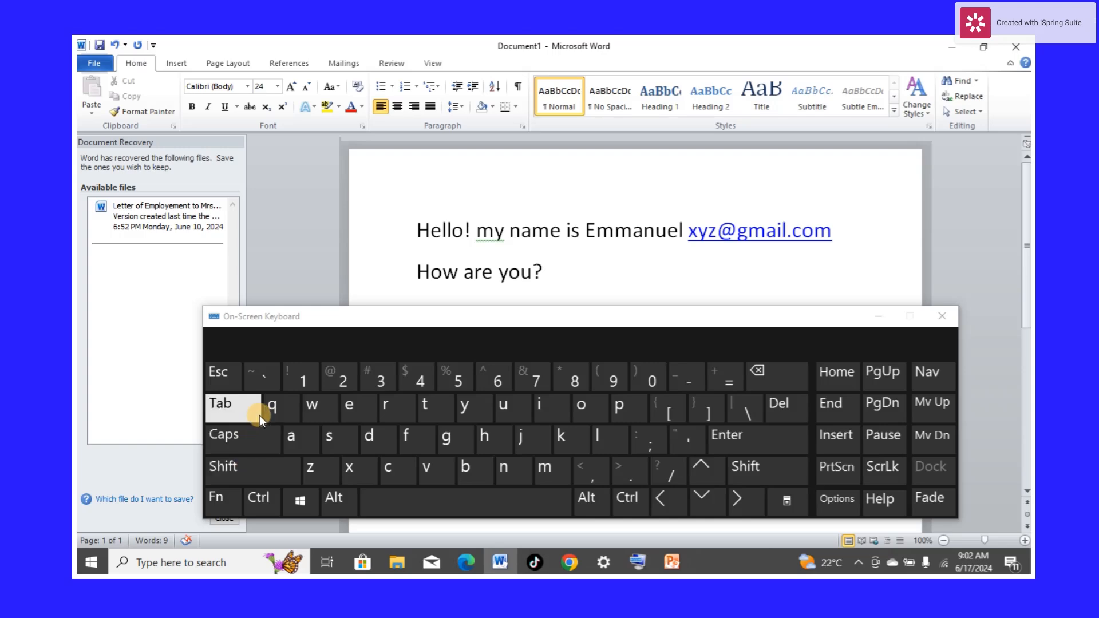
Step: Add a space and the word "CAPITAL" in all capitals after "How are you?" with caps lock on
{"action": "left_click", "coordinate": [476, 499]}
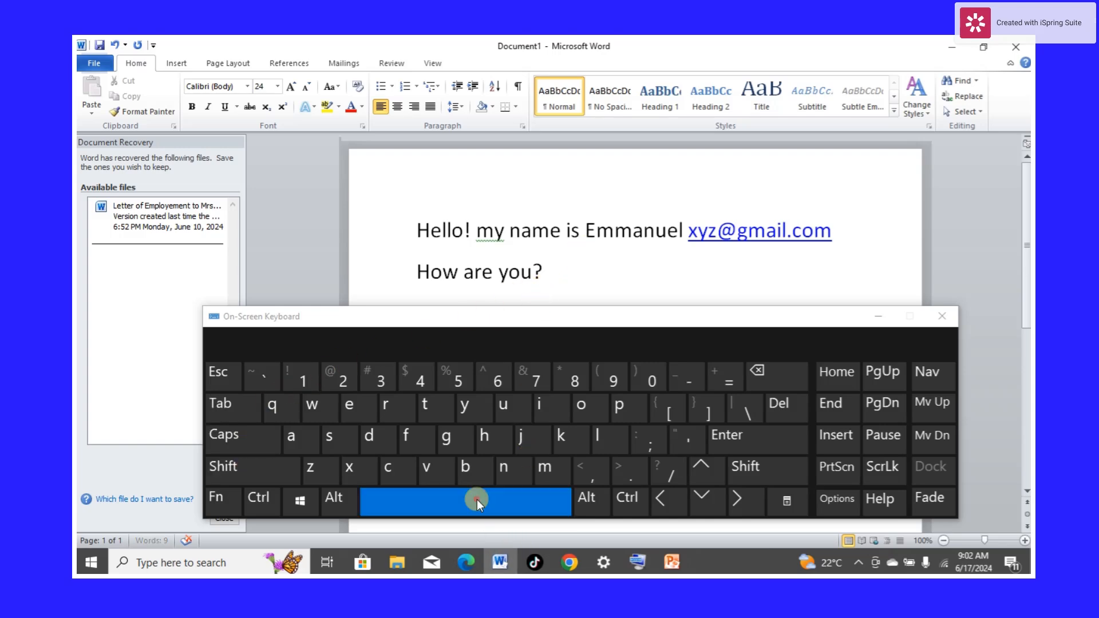
{"action": "left_click", "coordinate": [254, 436]}
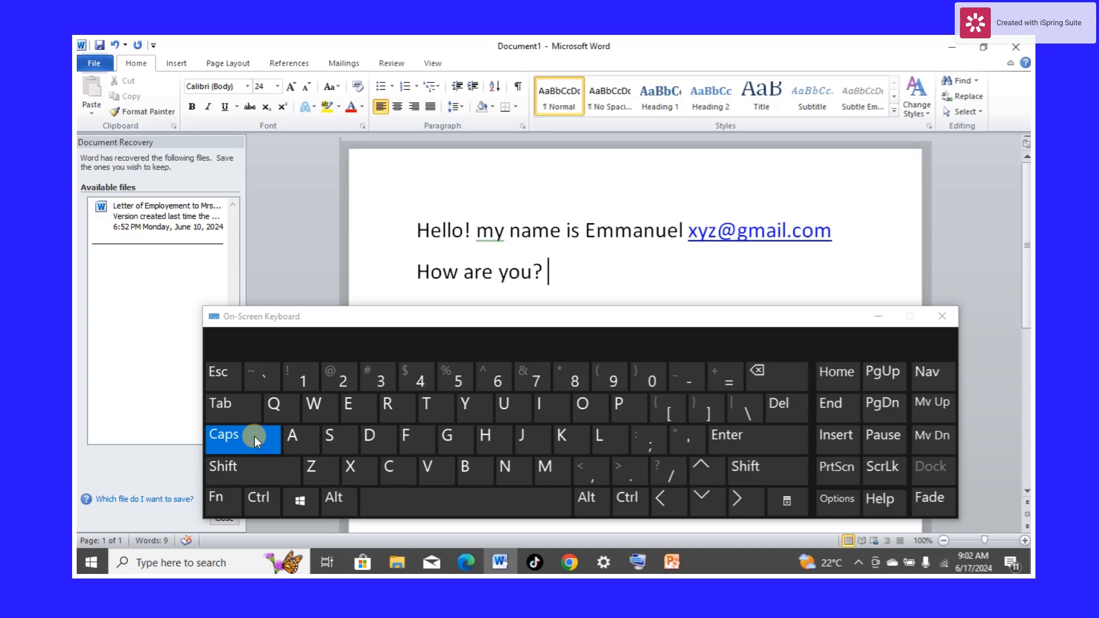
{"action": "left_click", "coordinate": [255, 438]}
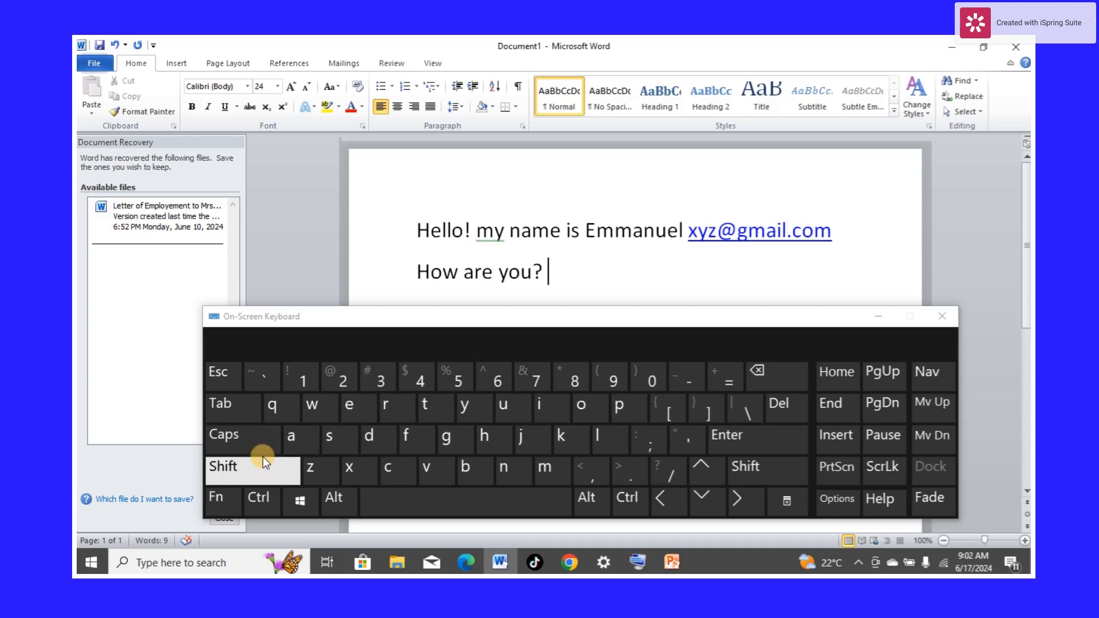
{"action": "left_click", "coordinate": [250, 442]}
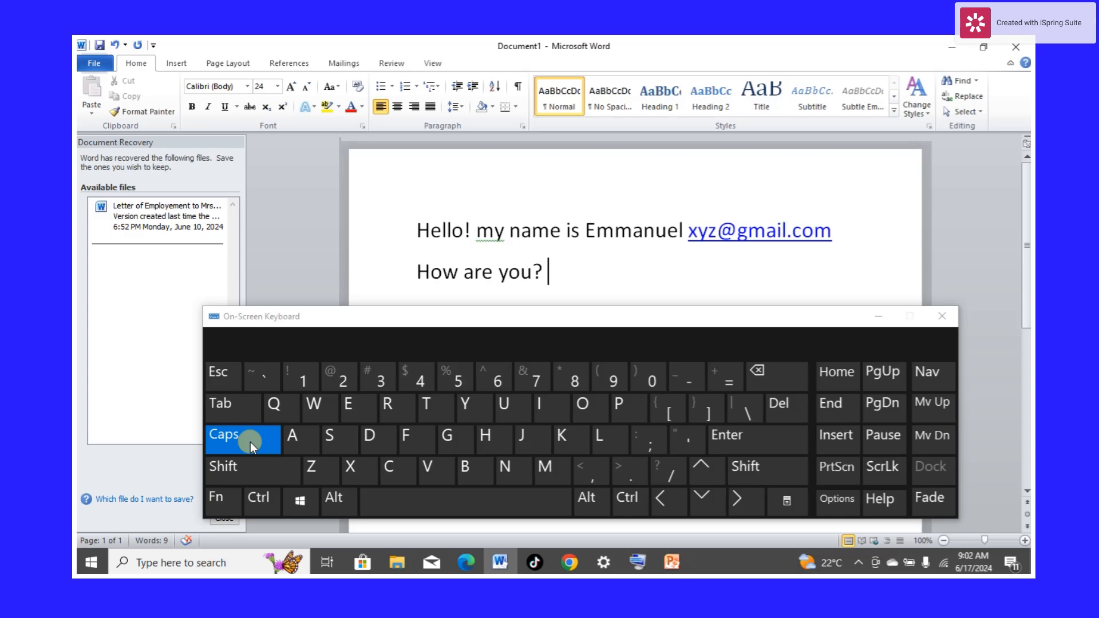
{"action": "type", "text": "CAPITAL"}
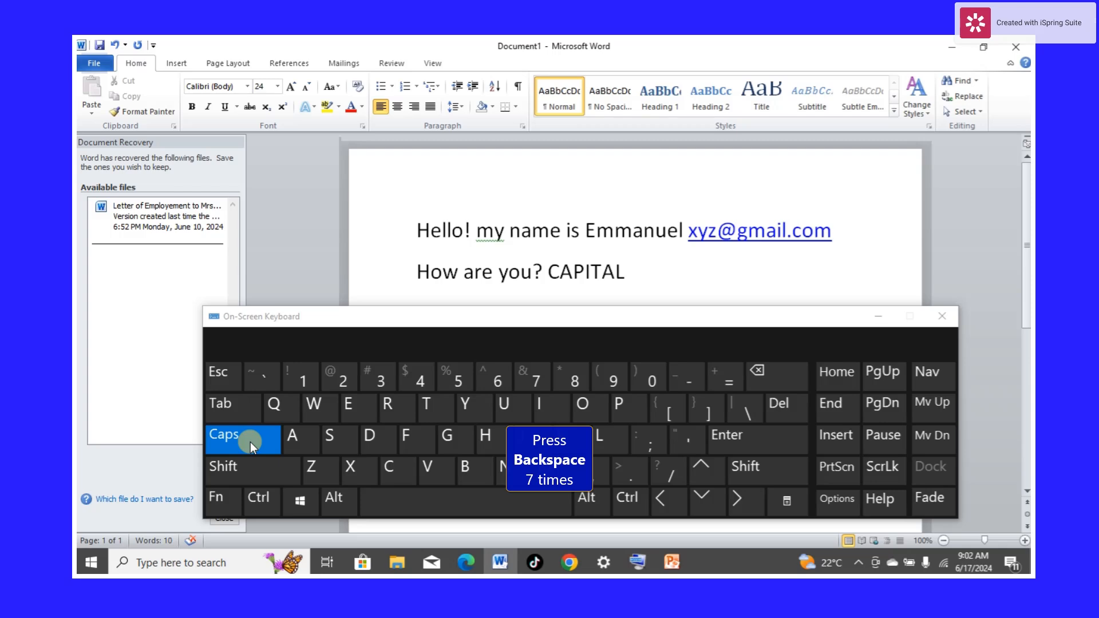
Step: Delete the all-capitals word "CAPITAL" from the end of the second line
{"action": "key", "text": "BackSpace"}
{"action": "key", "text": "BackSpace"}
{"action": "key", "text": "BackSpace"}
{"action": "key", "text": "BackSpace"}
{"action": "key", "text": "BackSpace"}
{"action": "key", "text": "BackSpace"}
{"action": "key", "text": "BackSpace"}
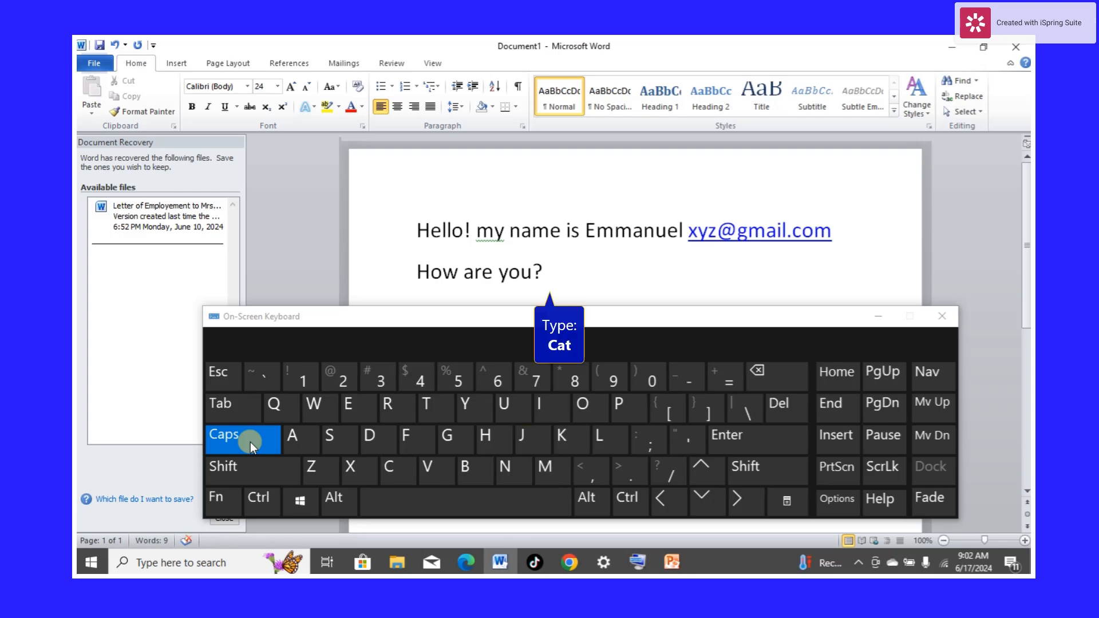
Step: Write "Capital" after "How are you?" with only its first letter in uppercase, using caps lock for that letter
{"action": "type", "text": "C"}
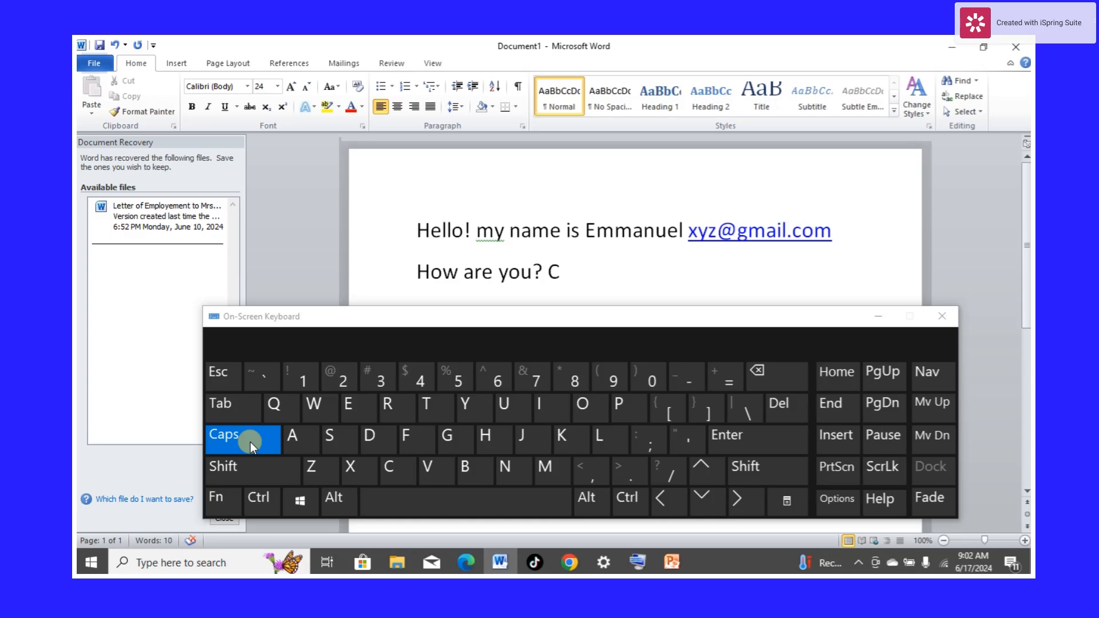
{"action": "left_click", "coordinate": [250, 442]}
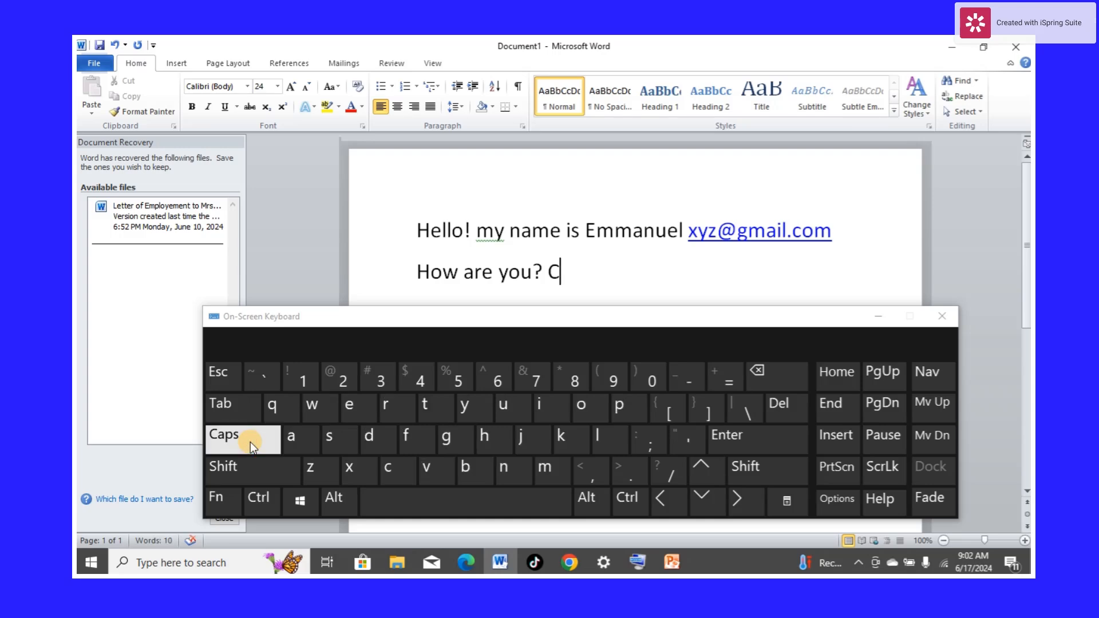
{"action": "type", "text": "at"}
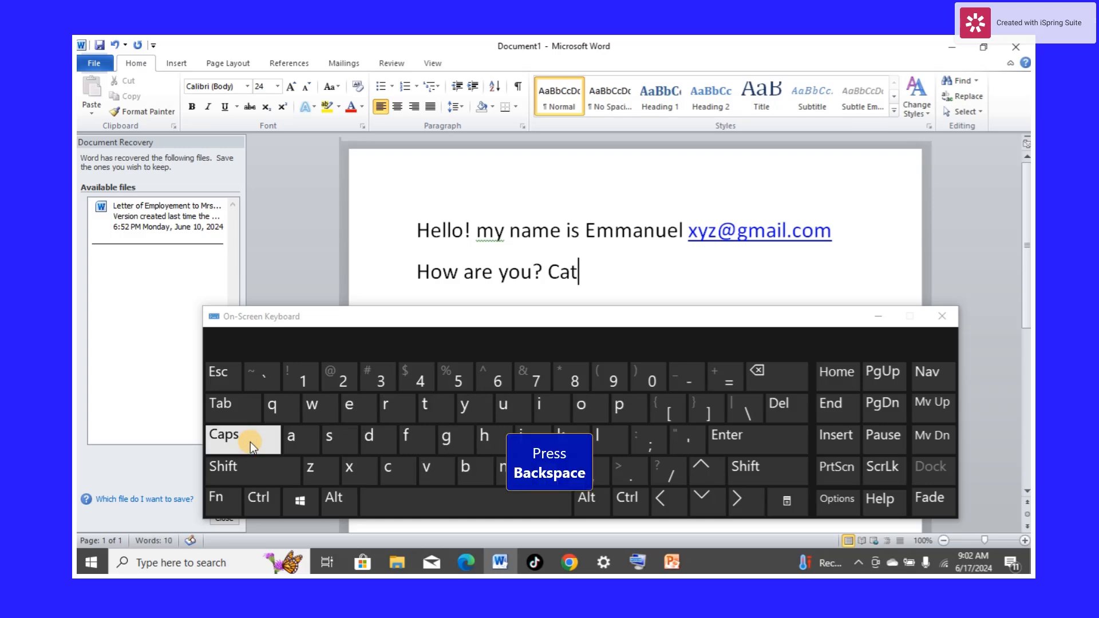
{"action": "key", "text": "BackSpace"}
{"action": "type", "text": "pital"}
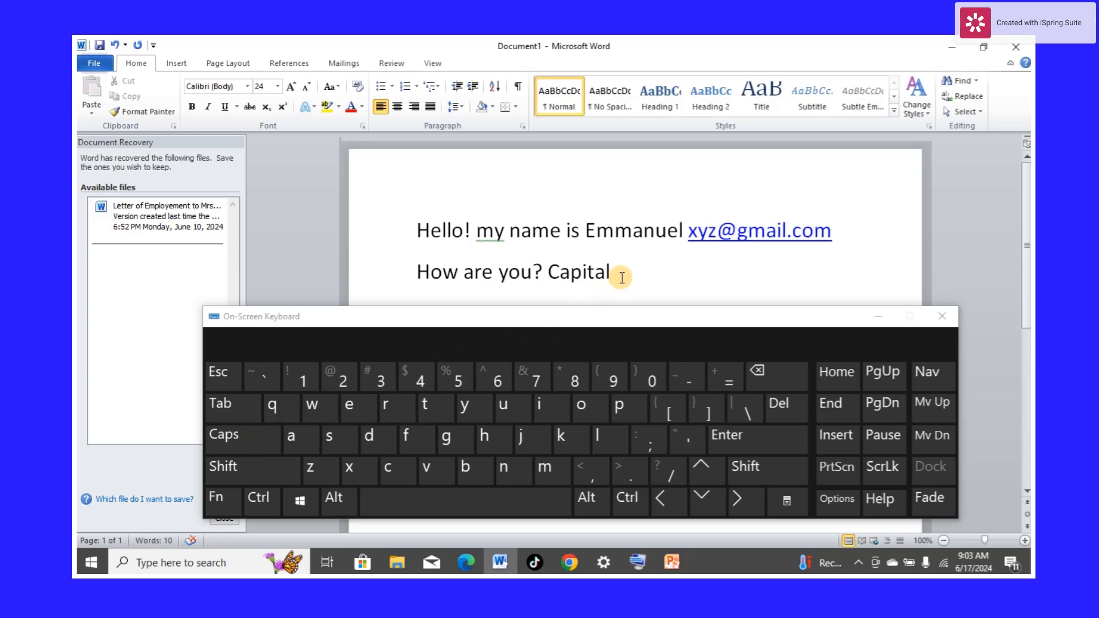
Step: Delete the word "Capital" so the second line ends after the question mark
{"action": "key", "text": "BackSpace"}
{"action": "key", "text": "BackSpace"}
{"action": "key", "text": "BackSpace"}
{"action": "key", "text": "BackSpace"}
{"action": "key", "text": "BackSpace"}
{"action": "key", "text": "BackSpace"}
{"action": "key", "text": "BackSpace"}
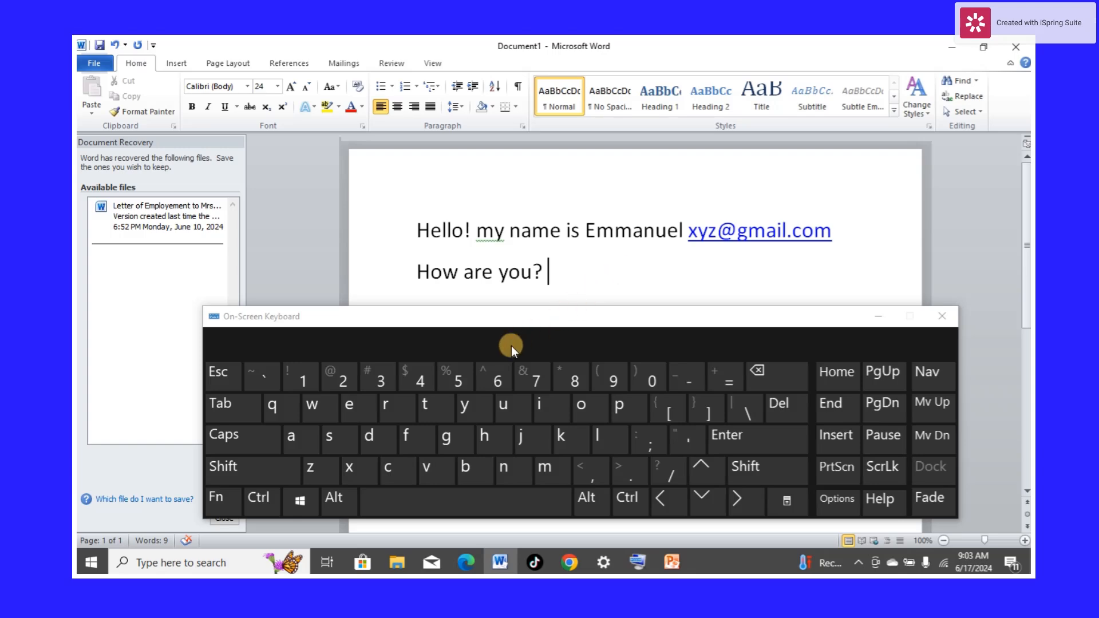
Step: Add a single uppercase "C" after "How are you?" with a one-time Shift, leaving Shift off
{"action": "left_click", "coordinate": [269, 466]}
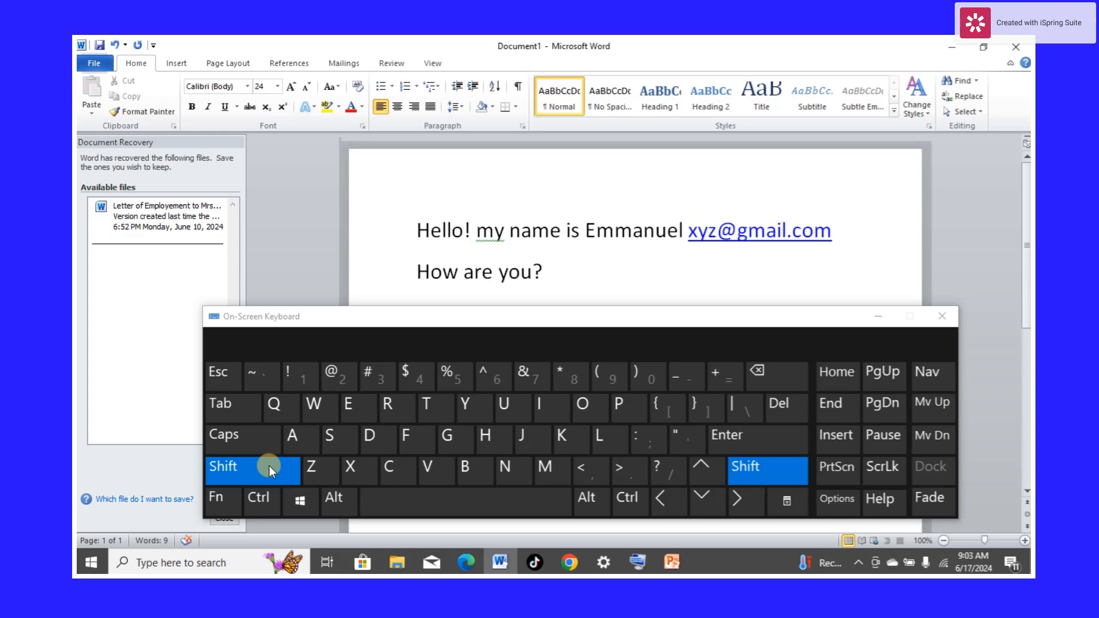
{"action": "left_click", "coordinate": [390, 465]}
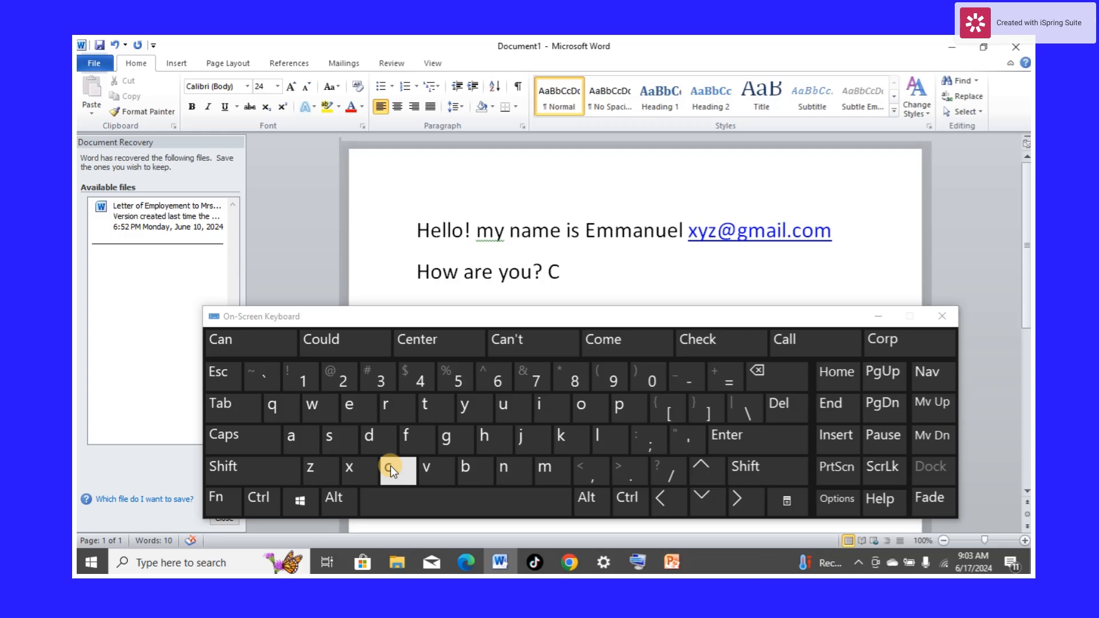
{"action": "left_click", "coordinate": [226, 472]}
{"action": "left_click", "coordinate": [226, 472]}
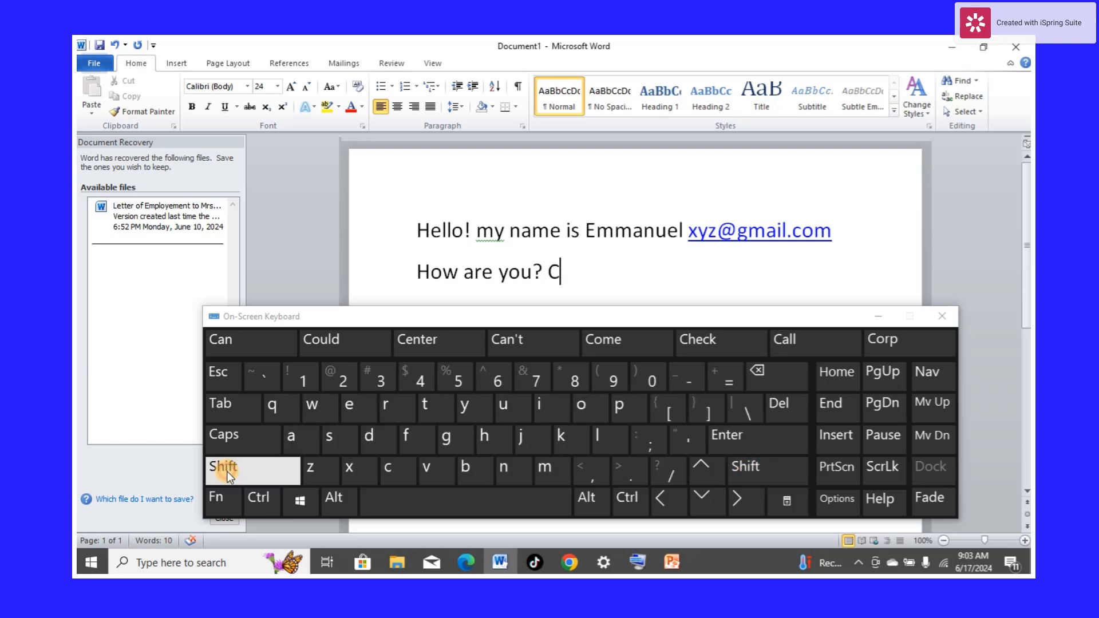
Step: Append two uppercase "A" letters after the "C", one with caps lock and one with a one-time Shift
{"action": "left_click", "coordinate": [235, 441]}
{"action": "left_click", "coordinate": [293, 444]}
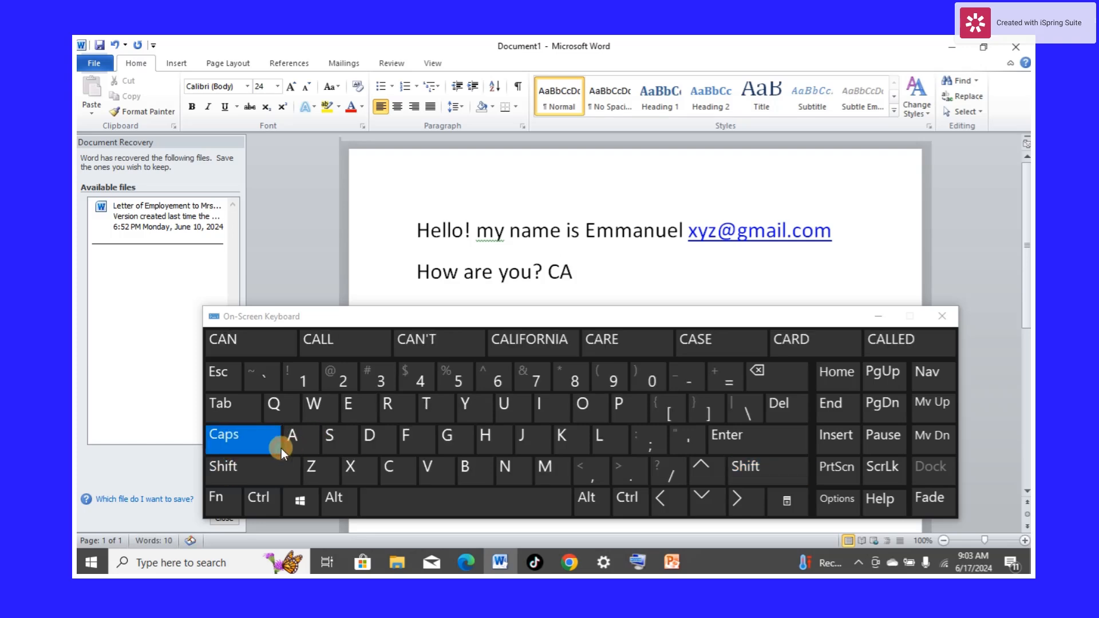
{"action": "left_click", "coordinate": [255, 444]}
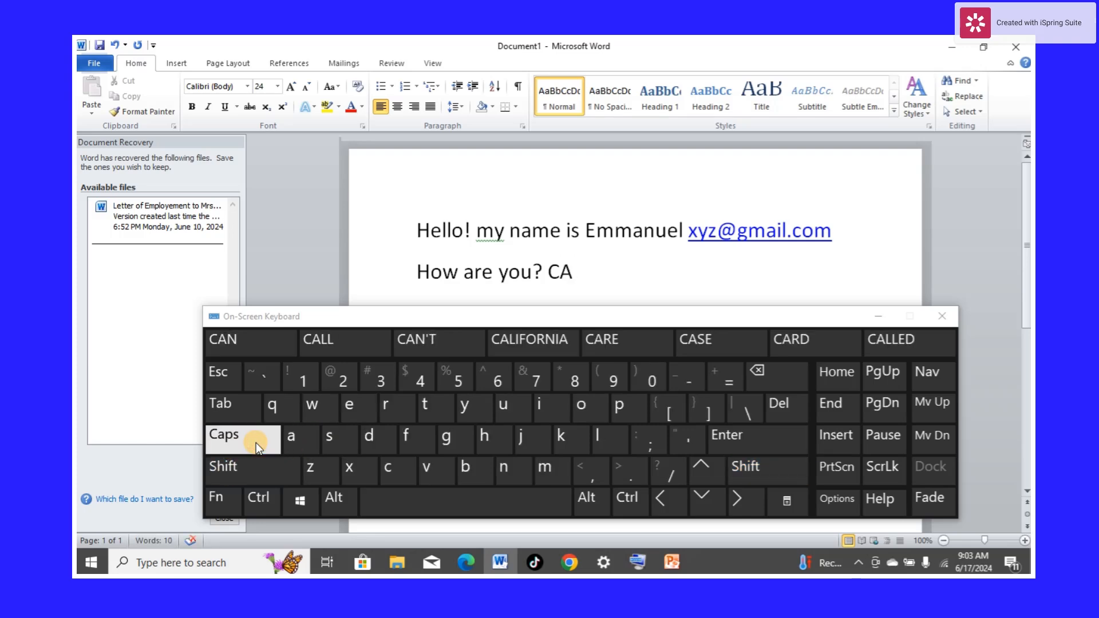
{"action": "left_click", "coordinate": [238, 475]}
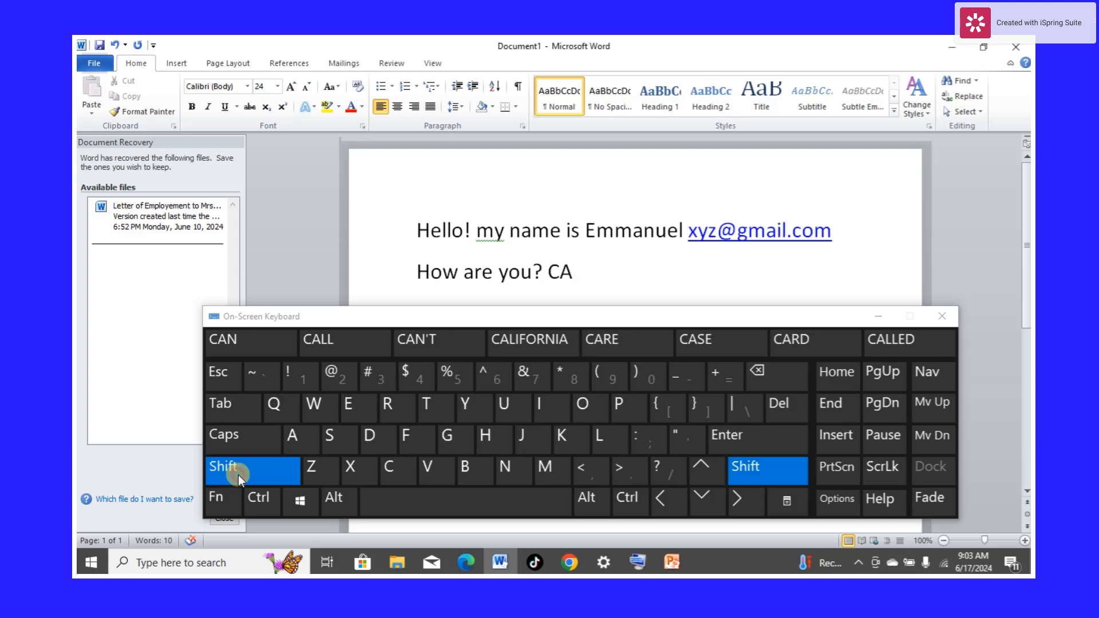
{"action": "left_click", "coordinate": [296, 440]}
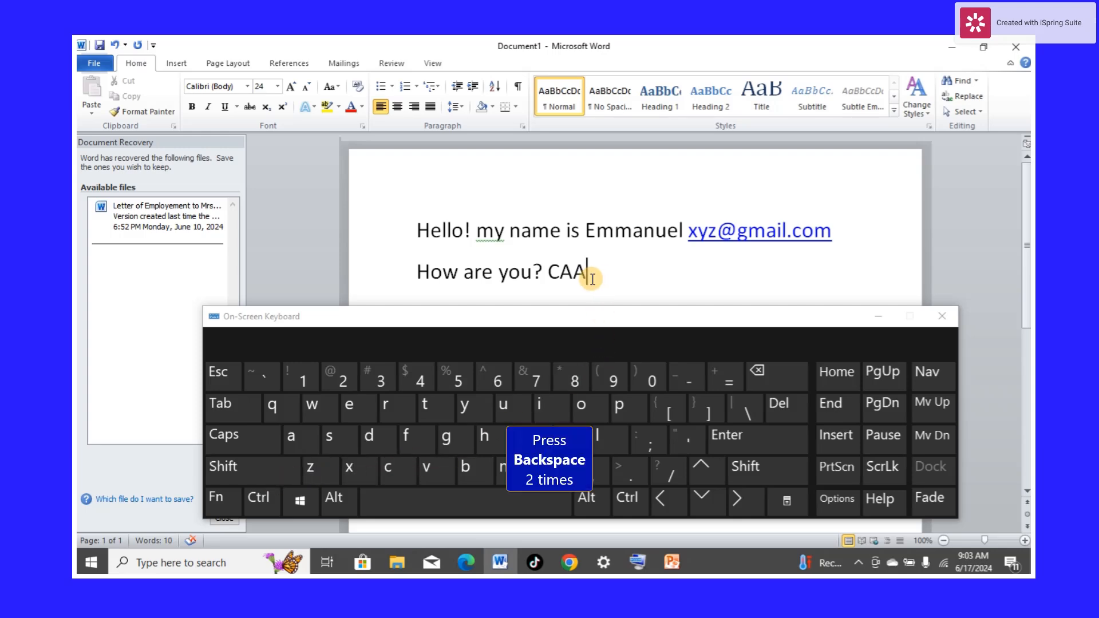
Step: Delete the letters "CAA" from the end of the second line, and switch caps lock on and back off
{"action": "key", "text": "BackSpace"}
{"action": "key", "text": "BackSpace"}
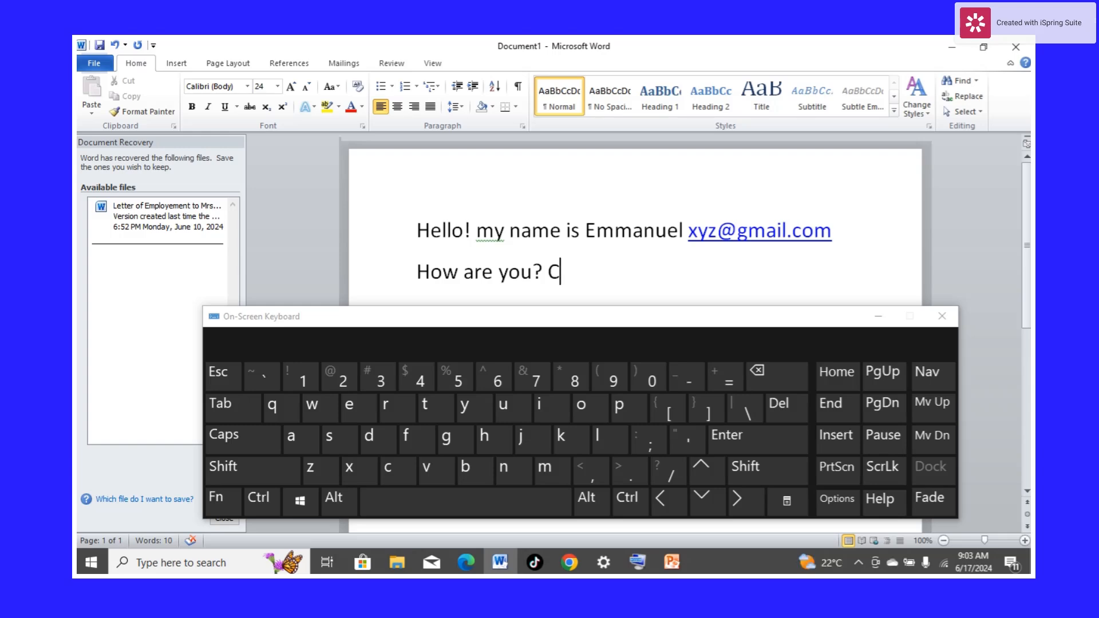
{"action": "left_click", "coordinate": [262, 501]}
{"action": "key", "text": "ctrl+z"}
{"action": "key", "text": "BackSpace"}
{"action": "left_click", "coordinate": [249, 431]}
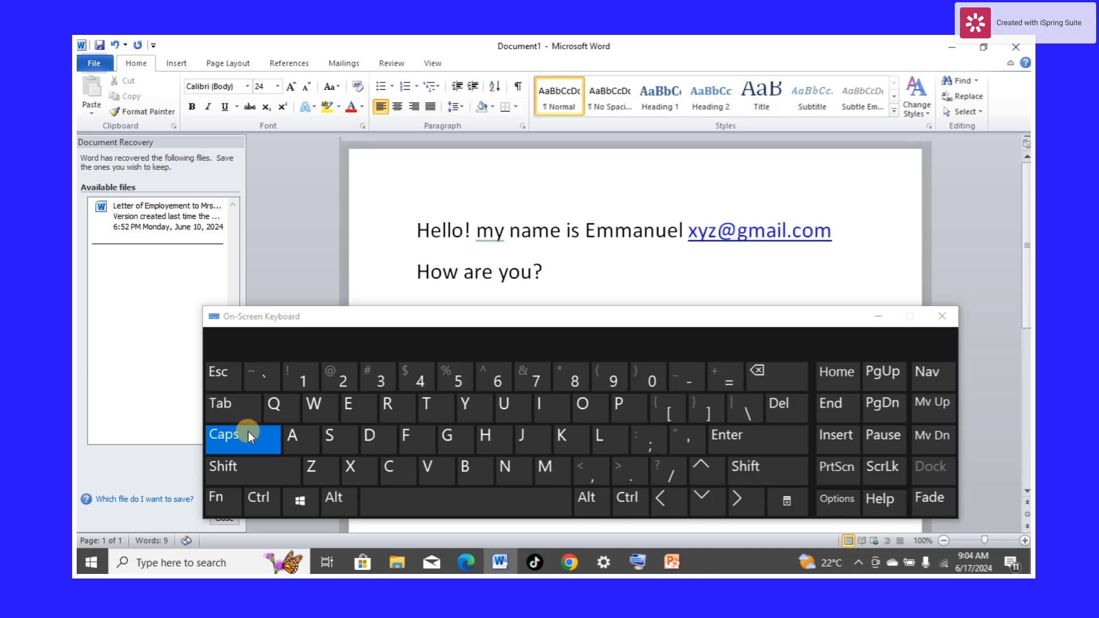
{"action": "left_click", "coordinate": [248, 431]}
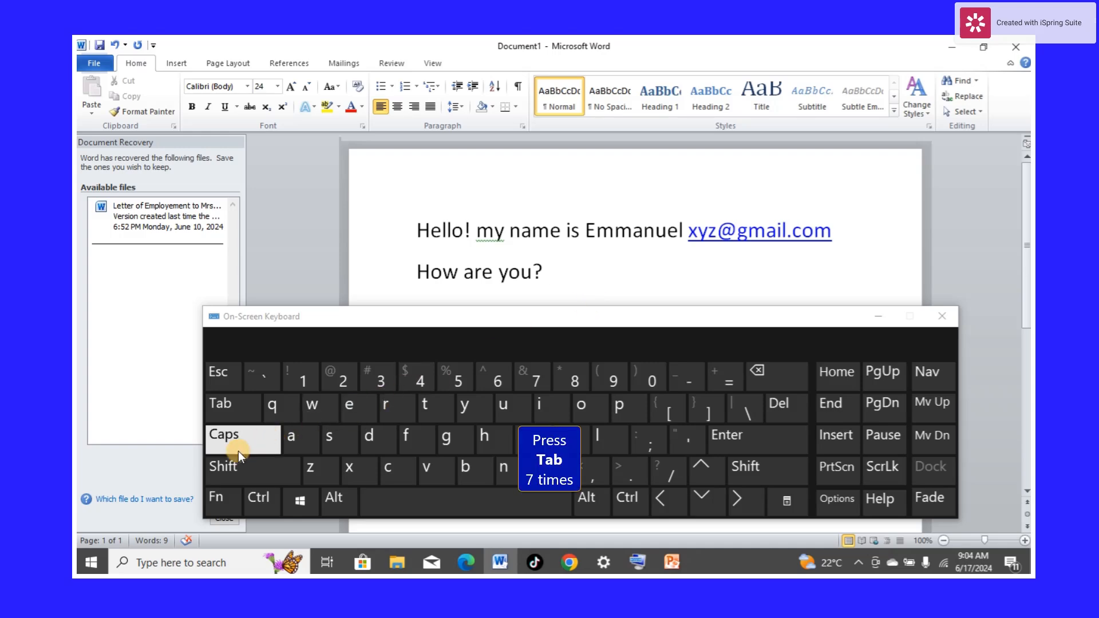
Step: Insert seven tab spaces after "How are you?" on the second line
{"action": "left_click", "coordinate": [235, 411]}
{"action": "left_click", "coordinate": [235, 410]}
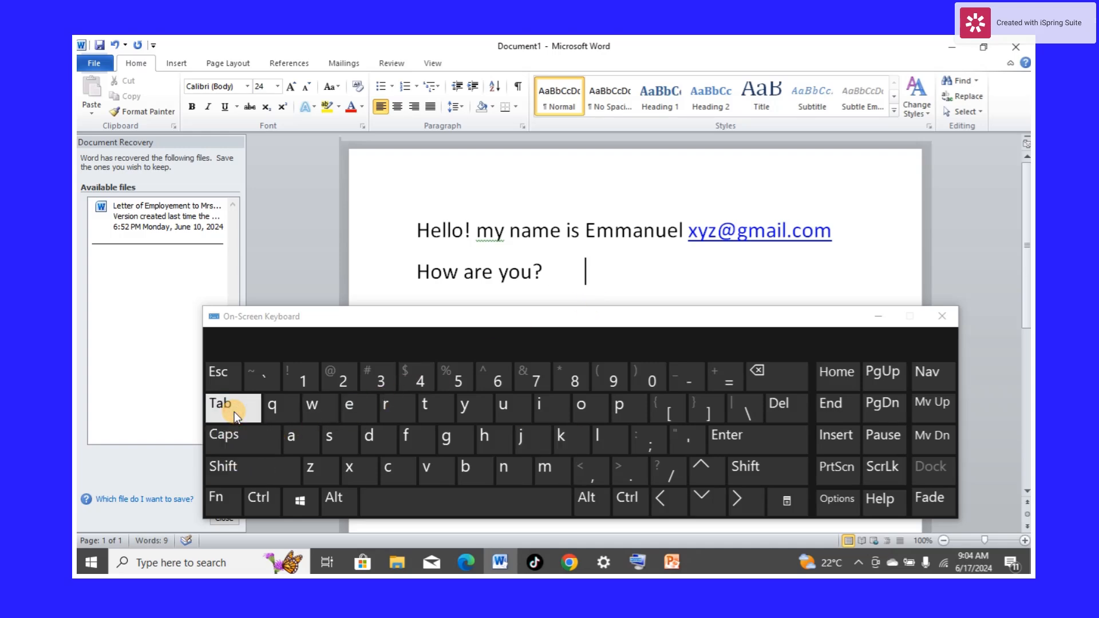
{"action": "left_click", "coordinate": [235, 411]}
{"action": "left_click", "coordinate": [235, 411]}
{"action": "left_click", "coordinate": [234, 411]}
{"action": "left_click", "coordinate": [235, 411]}
{"action": "left_click", "coordinate": [235, 411]}
{"action": "left_click", "coordinate": [472, 488]}
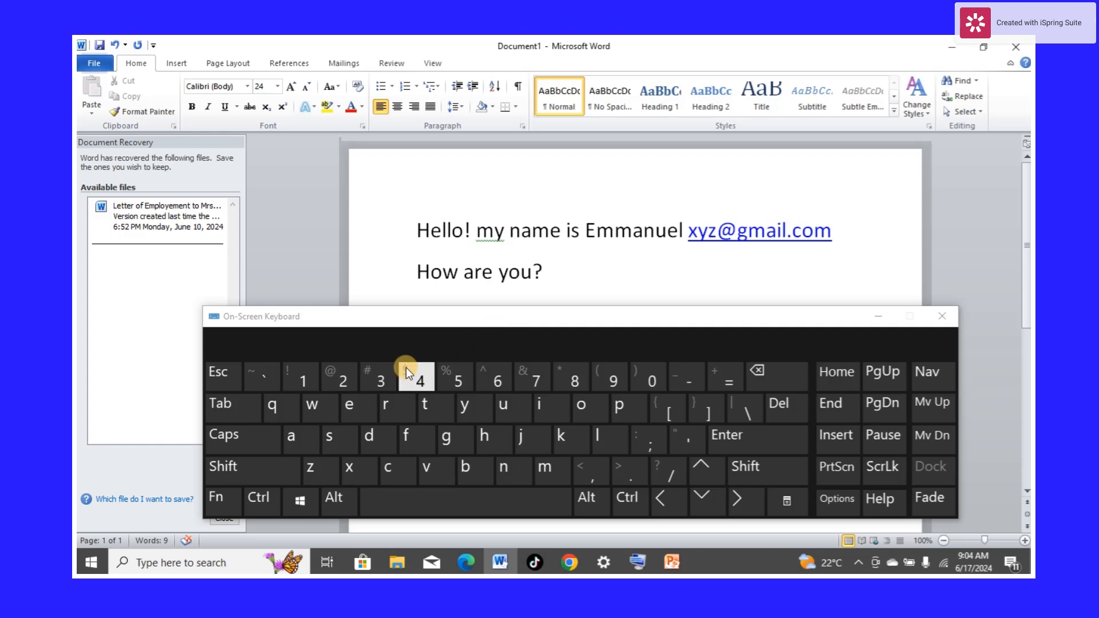
Step: Open the Word Help window with its function key and close it again
{"action": "left_click", "coordinate": [221, 495]}
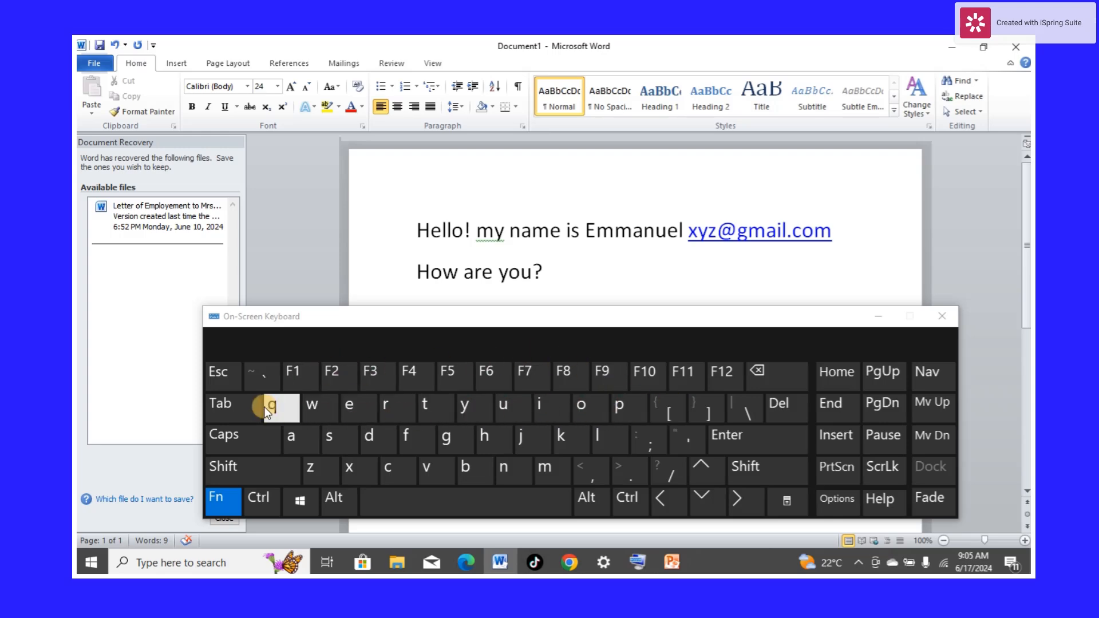
{"action": "left_click", "coordinate": [291, 383]}
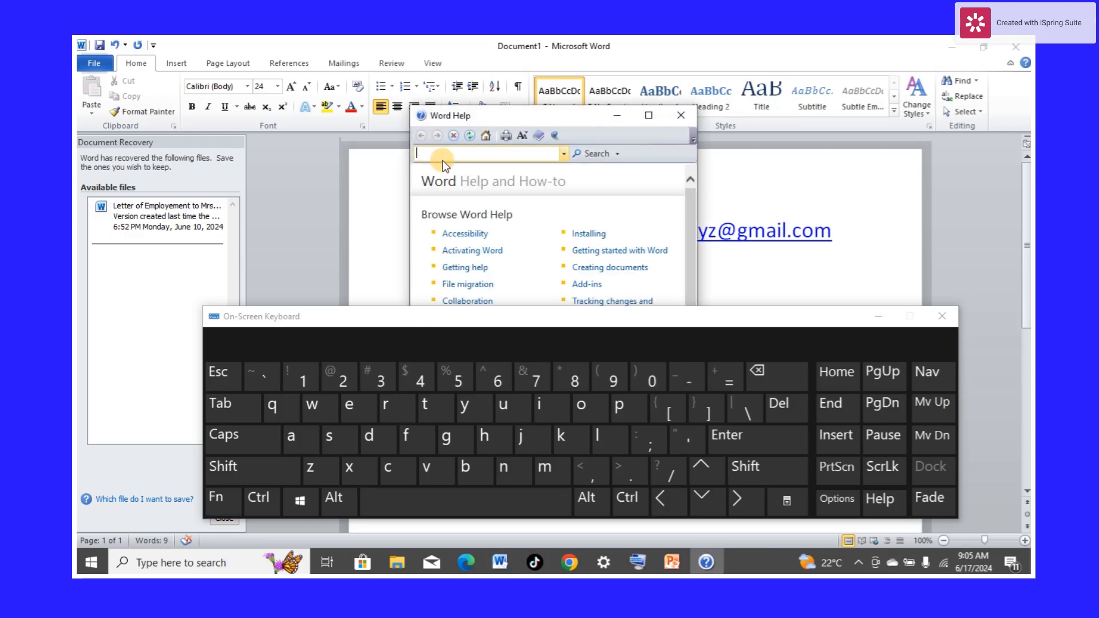
{"action": "left_click", "coordinate": [682, 116]}
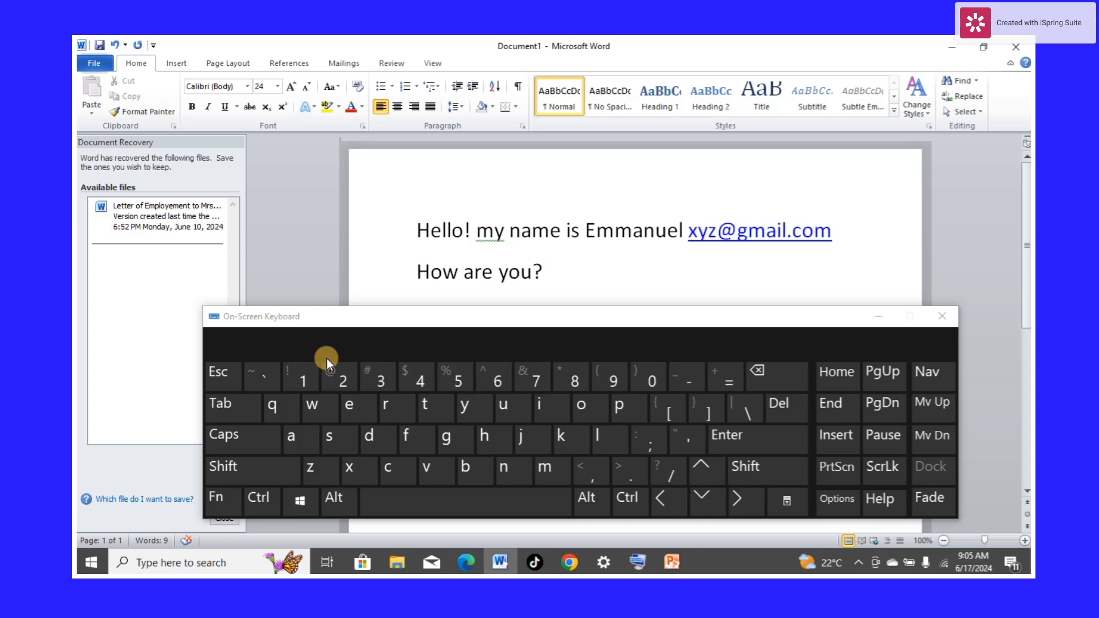
Step: Try the F2 function command, and try to insert a building block with F3 after "How are you?"
{"action": "left_click", "coordinate": [224, 495]}
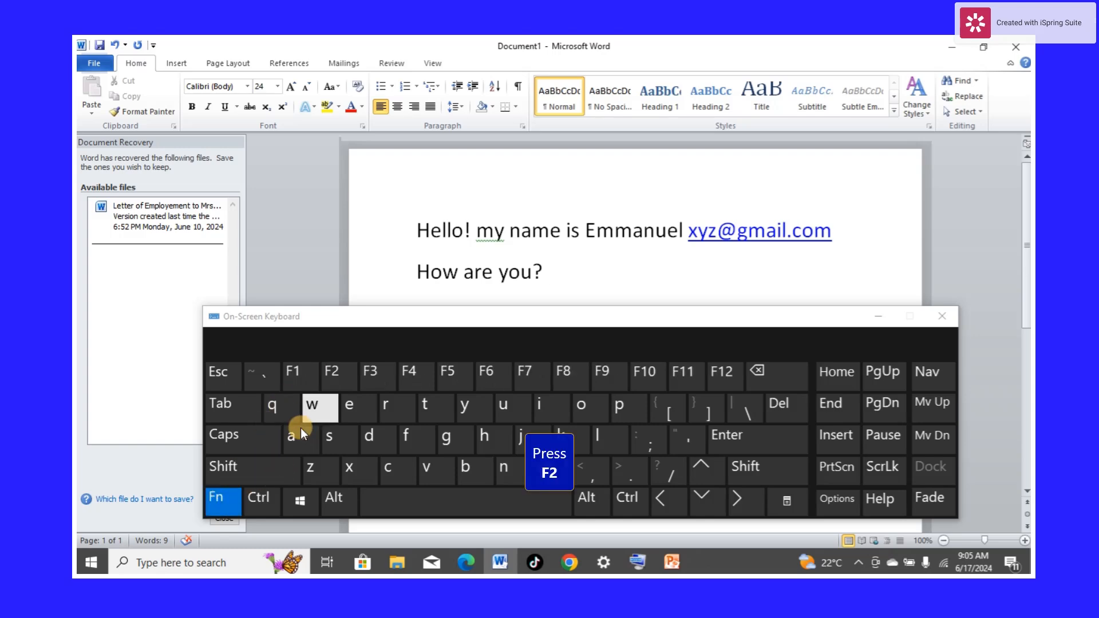
{"action": "left_click", "coordinate": [324, 379]}
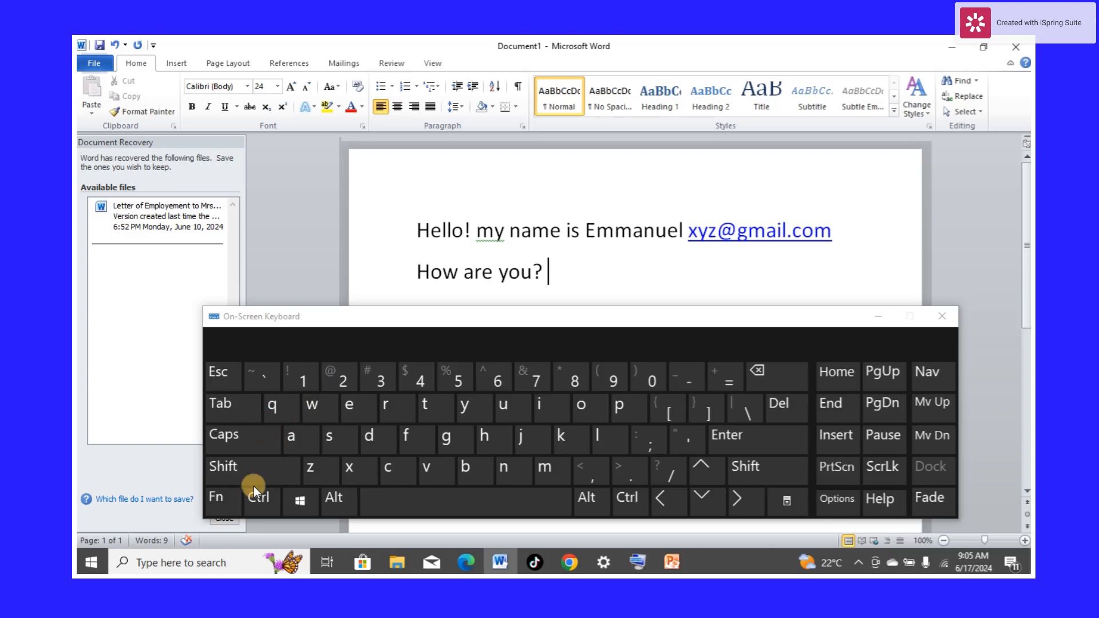
{"action": "left_click", "coordinate": [222, 495]}
{"action": "left_click", "coordinate": [366, 379]}
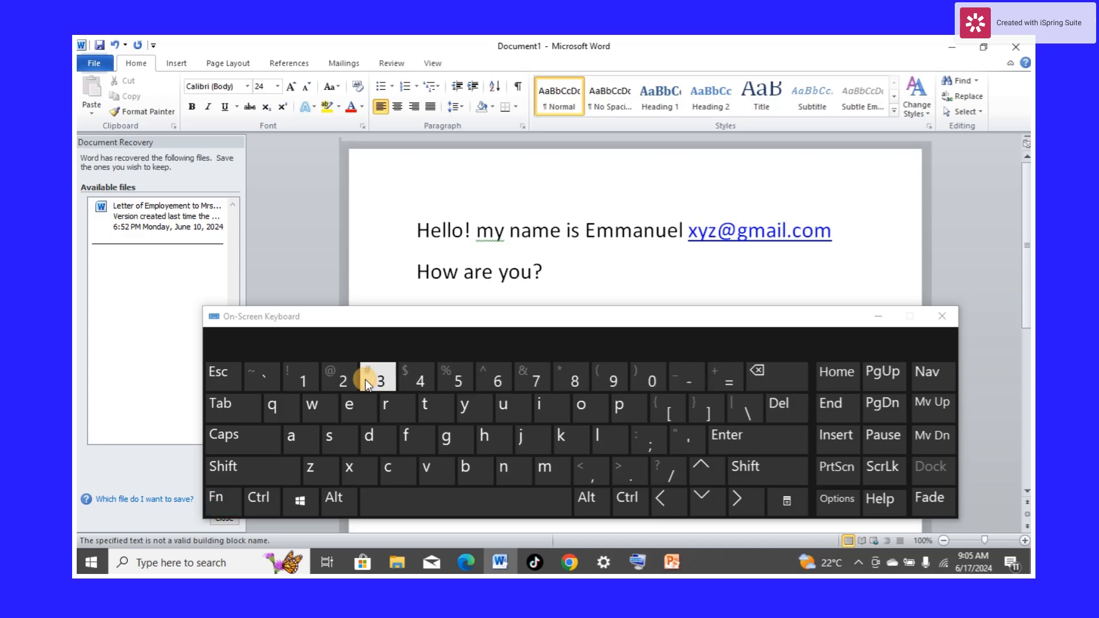
{"action": "left_click", "coordinate": [232, 500]}
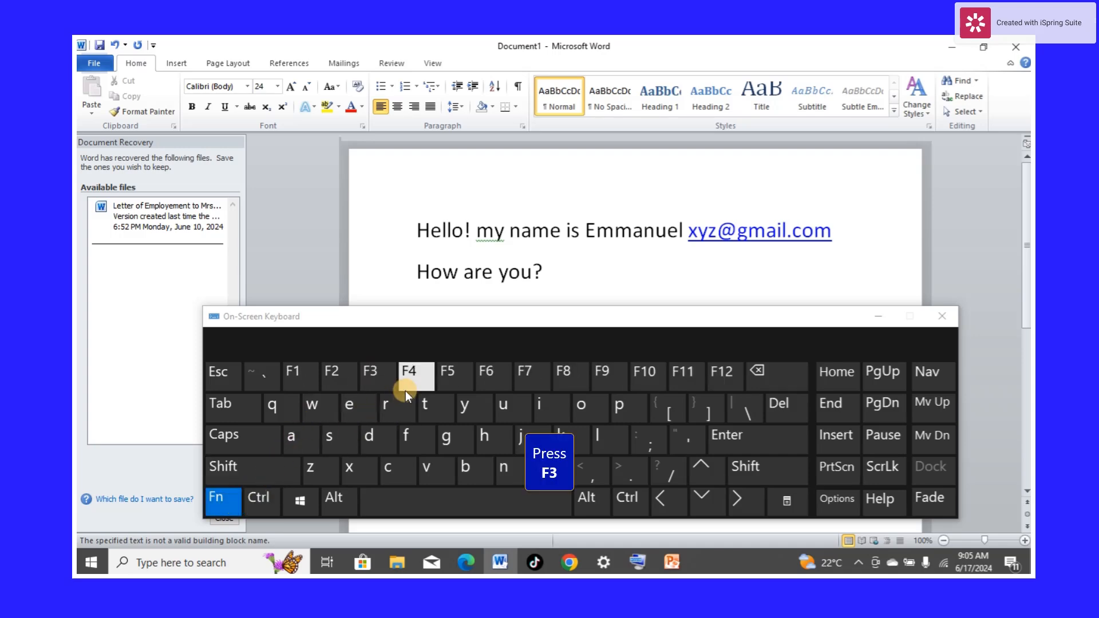
{"action": "left_click", "coordinate": [390, 382]}
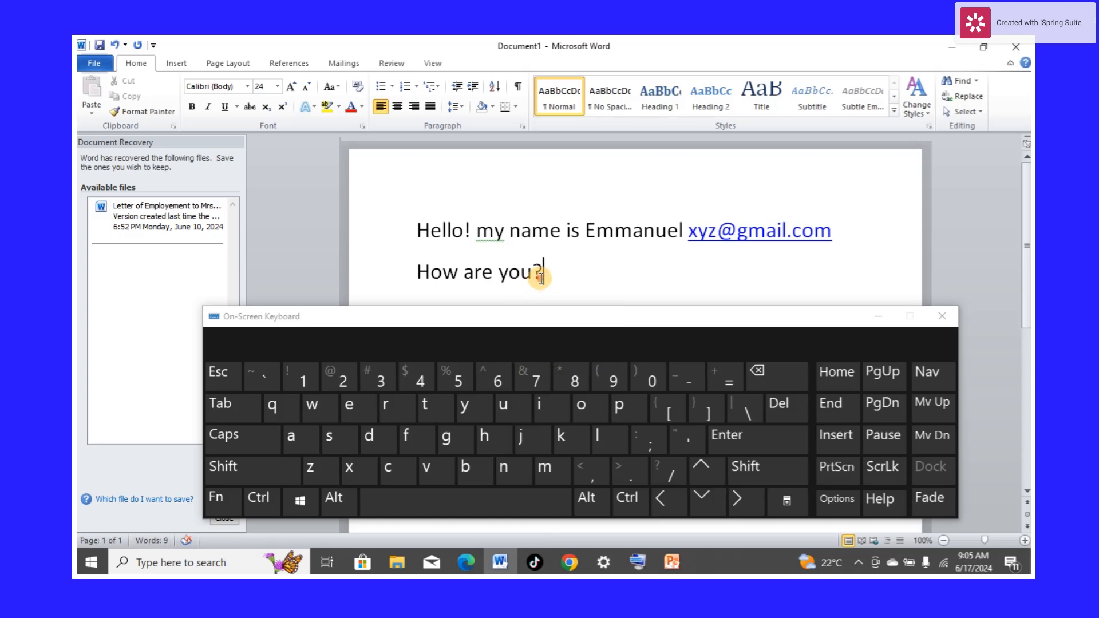
Step: Select both text lines, try the building block function command F3 on them, and clear the selection
{"action": "left_click_drag", "start_coordinate": [535, 274], "coordinate": [412, 229]}
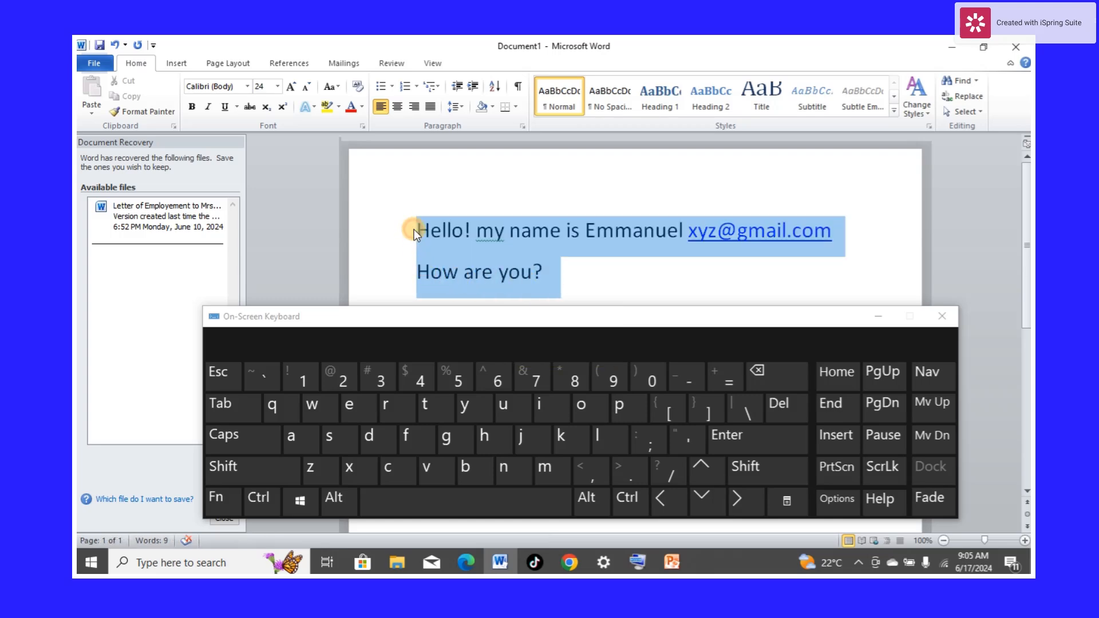
{"action": "left_click", "coordinate": [232, 499]}
{"action": "left_click", "coordinate": [390, 372]}
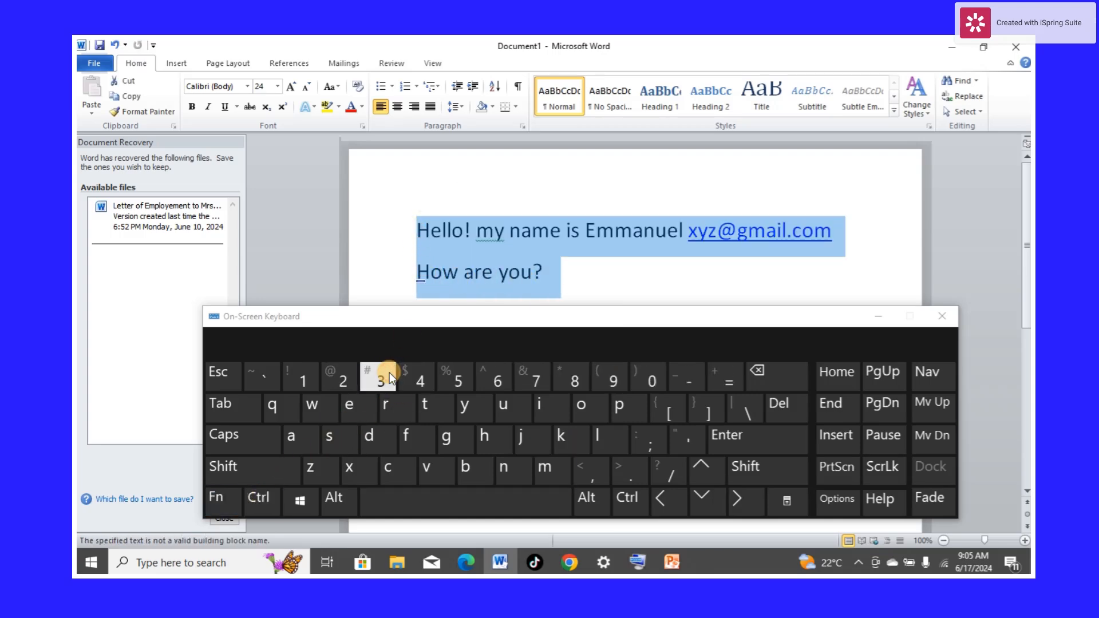
{"action": "left_click", "coordinate": [575, 281]}
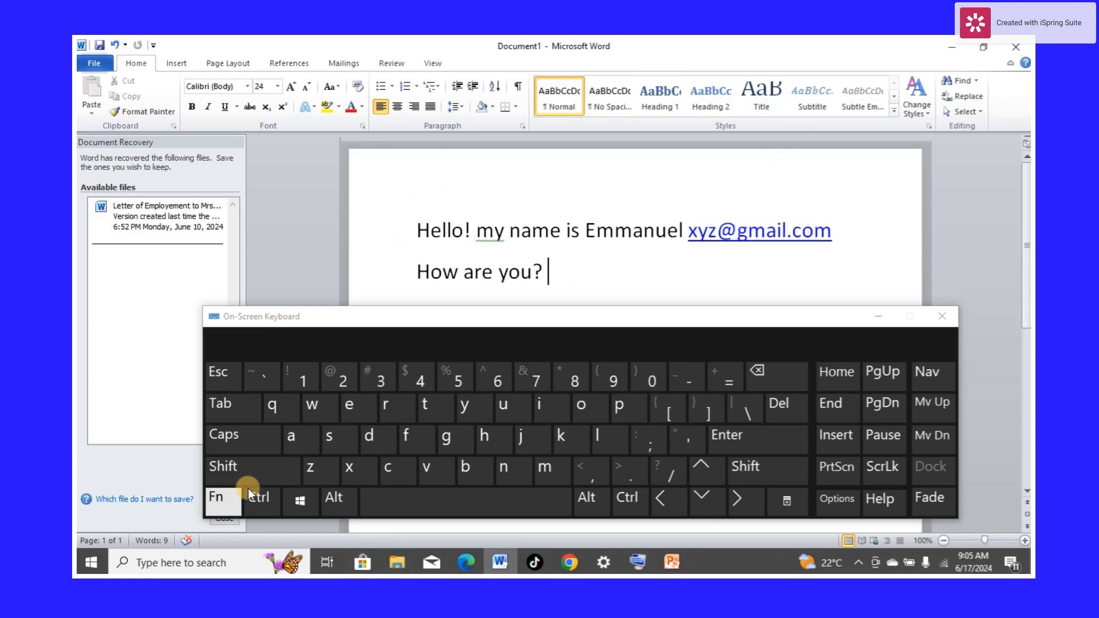
Step: Try the F4 function command, and view the Go To options of Find and Replace before closing the dialog
{"action": "left_click", "coordinate": [230, 504]}
{"action": "left_click", "coordinate": [416, 375]}
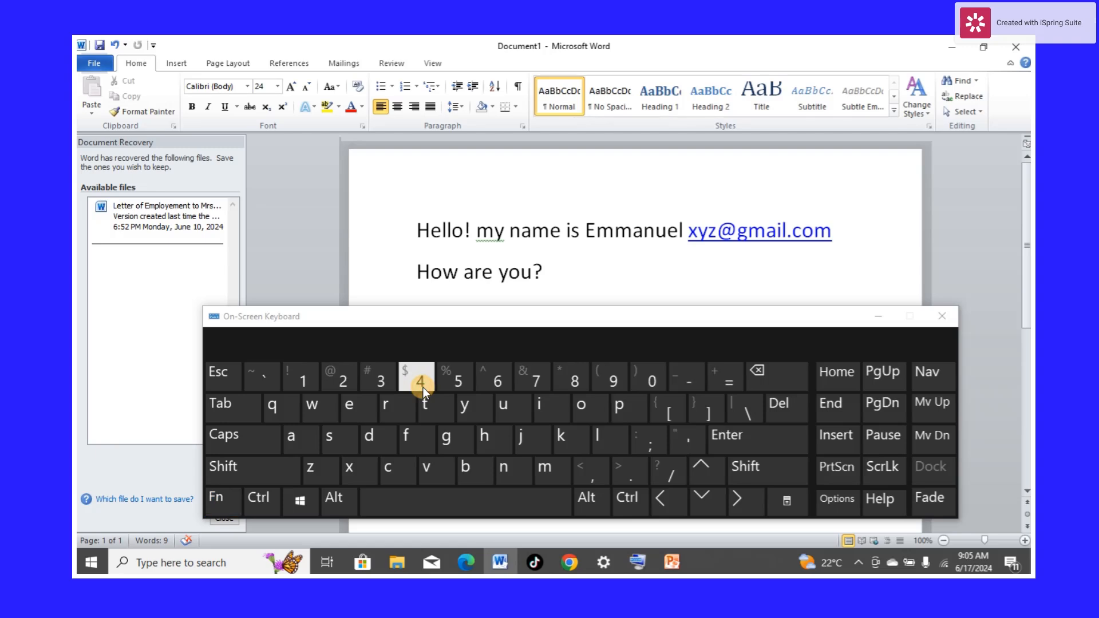
{"action": "left_click", "coordinate": [213, 499]}
{"action": "left_click", "coordinate": [465, 380]}
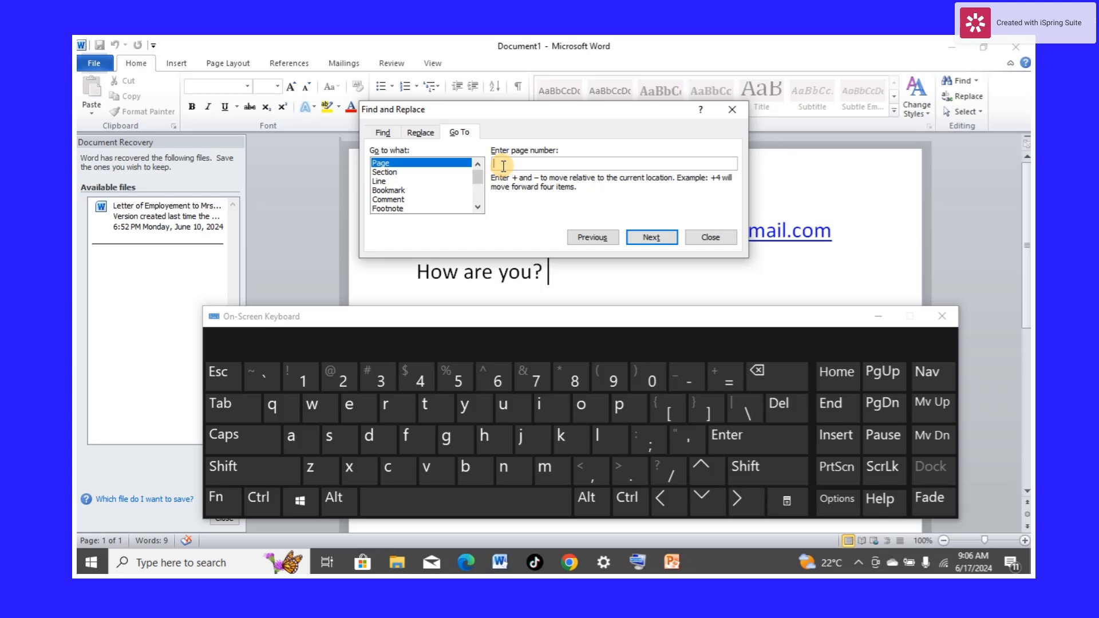
{"action": "left_click", "coordinate": [730, 109]}
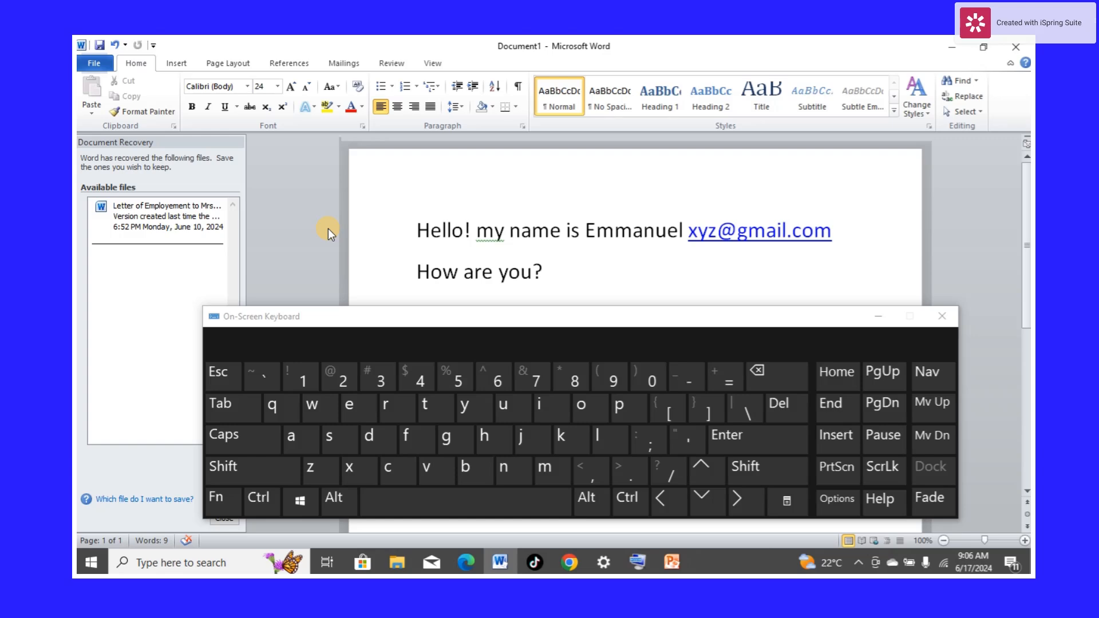
Step: Shift the focus to the Document Recovery pane with both text lines selected, and return to the document
{"action": "left_click", "coordinate": [221, 496]}
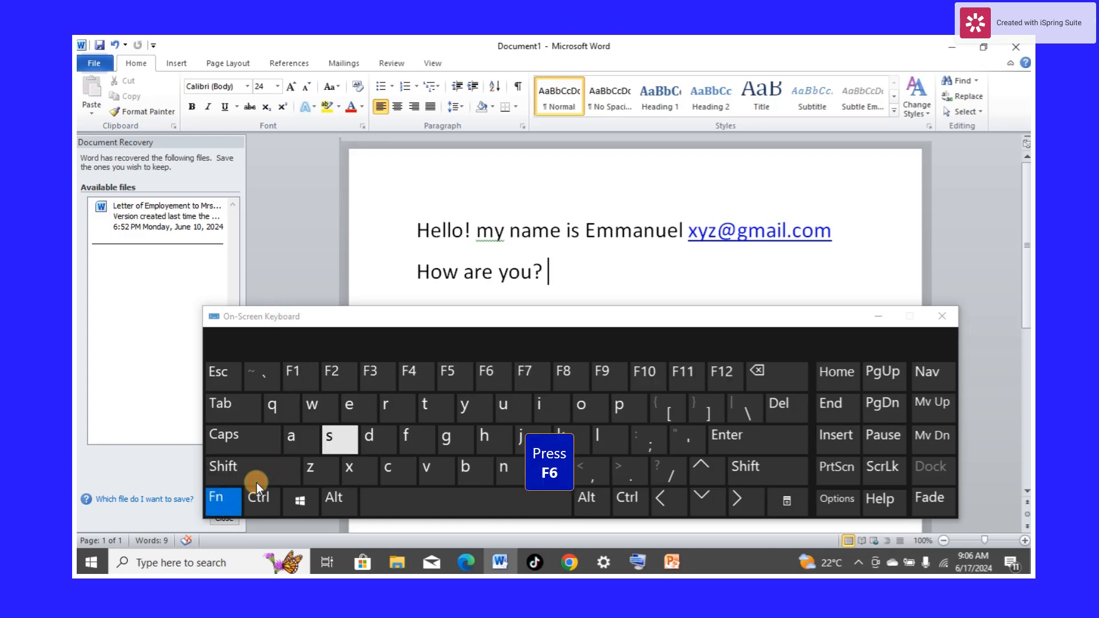
{"action": "left_click", "coordinate": [487, 375]}
{"action": "left_click_drag", "start_coordinate": [549, 273], "coordinate": [428, 230]}
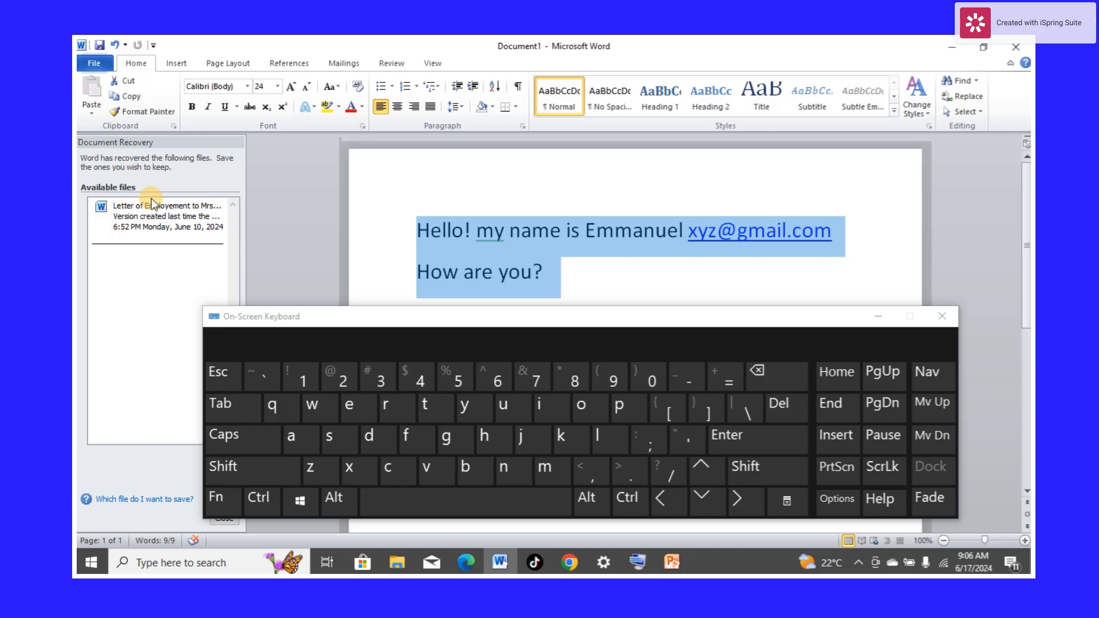
{"action": "left_click", "coordinate": [246, 490]}
{"action": "left_click", "coordinate": [220, 496]}
{"action": "left_click", "coordinate": [493, 377]}
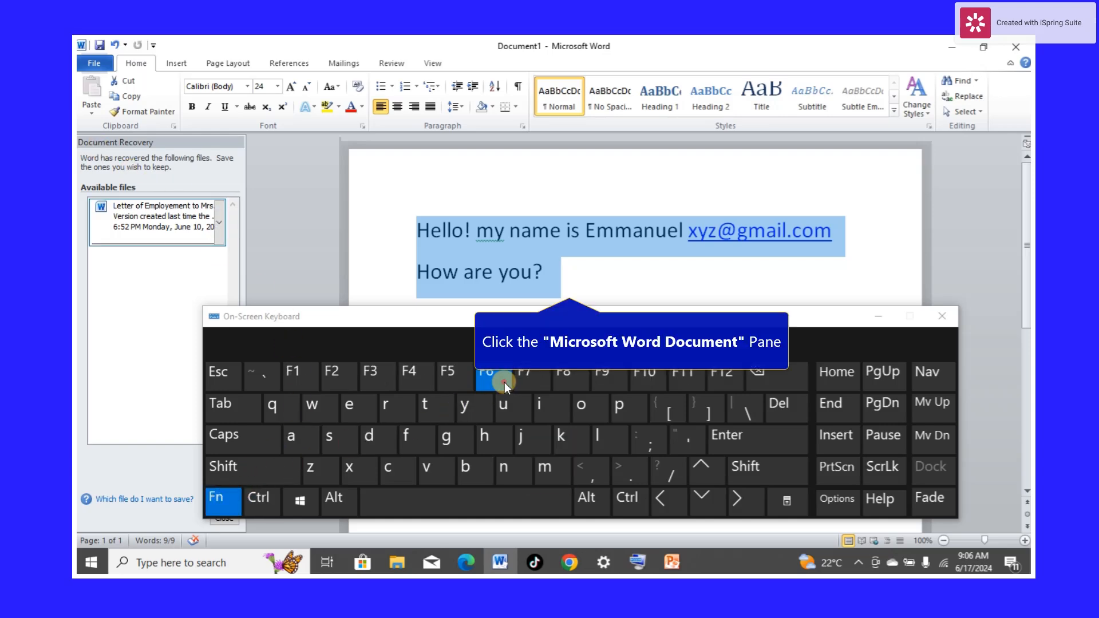
{"action": "left_click", "coordinate": [572, 282]}
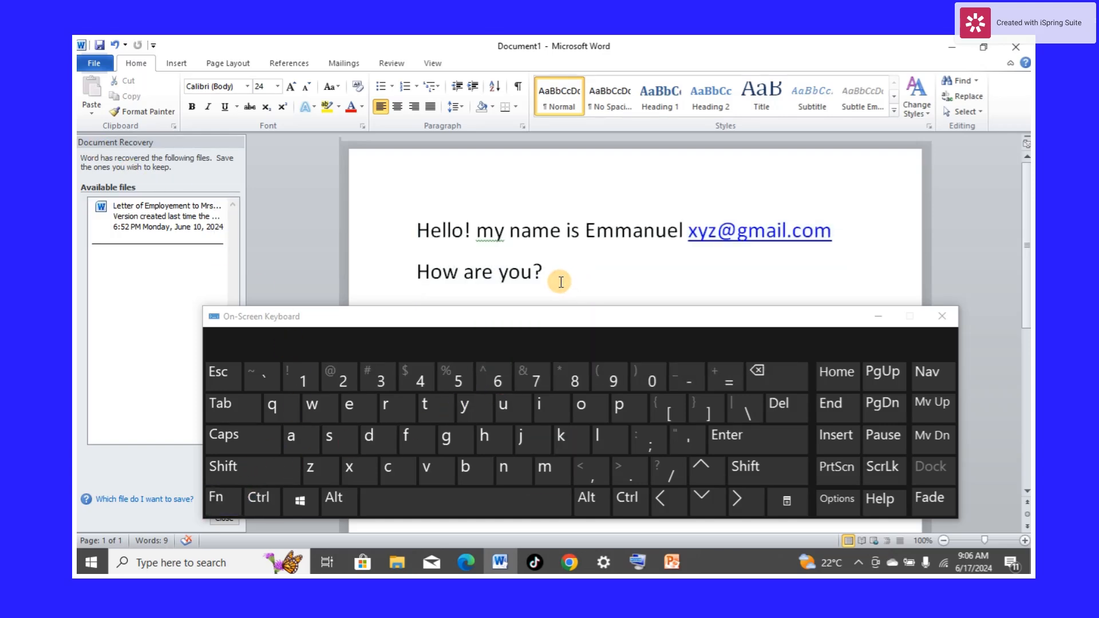
Step: Run the Spelling and Grammar check on both text lines, and close it without applying the suggested change
{"action": "left_click_drag", "start_coordinate": [561, 281], "coordinate": [419, 239]}
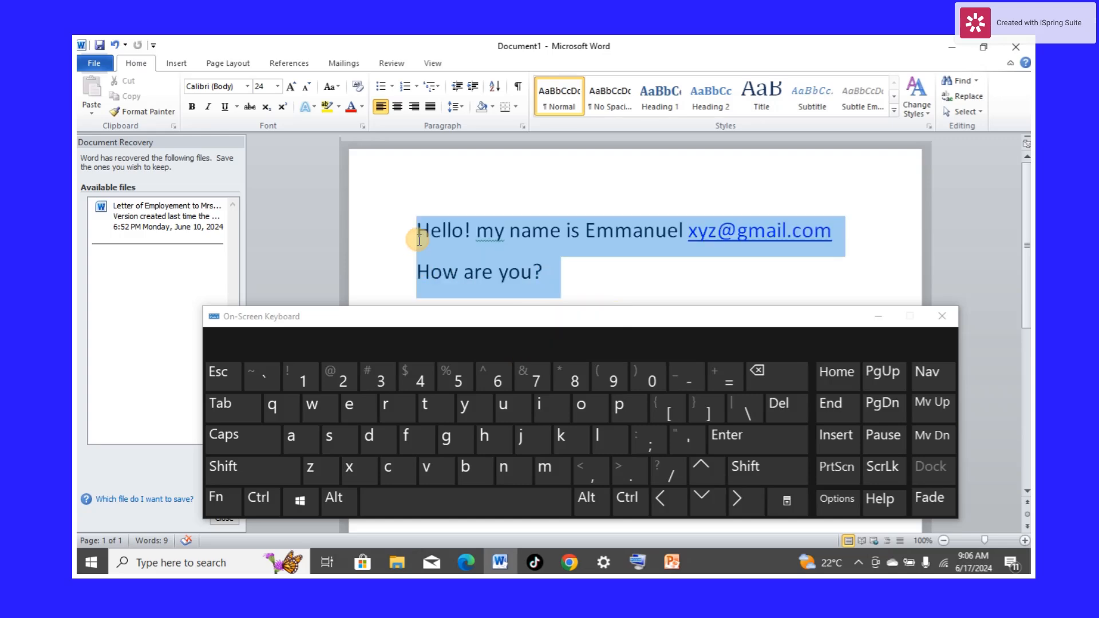
{"action": "left_click", "coordinate": [566, 277]}
{"action": "left_click_drag", "start_coordinate": [565, 278], "coordinate": [400, 233]}
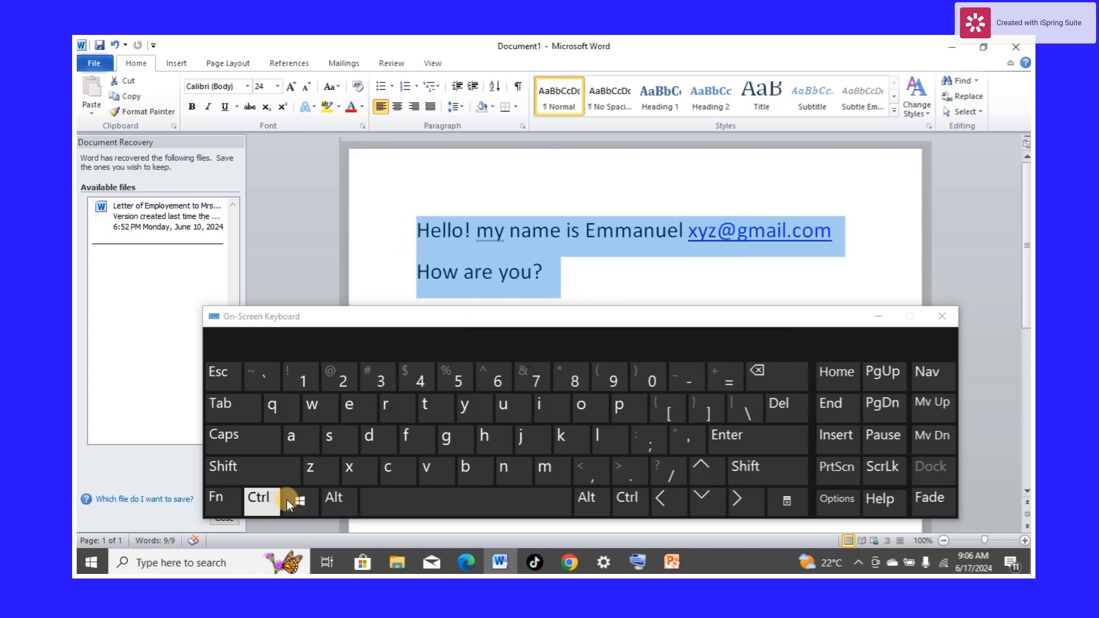
{"action": "left_click", "coordinate": [253, 479]}
{"action": "left_click", "coordinate": [216, 495]}
{"action": "left_click", "coordinate": [534, 383]}
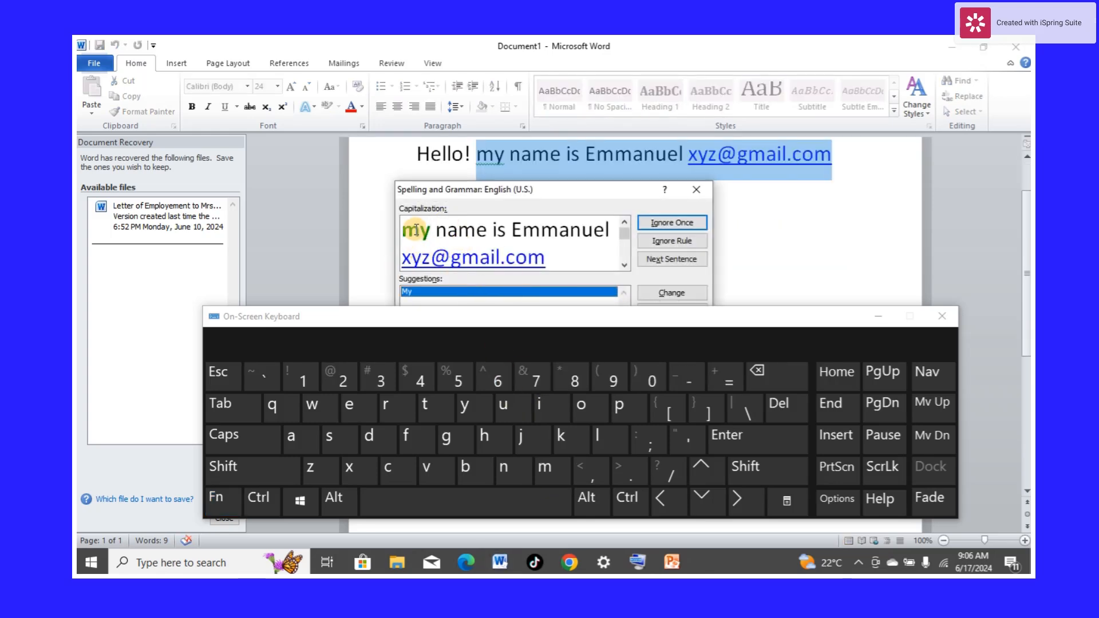
{"action": "left_click", "coordinate": [703, 185]}
{"action": "left_click", "coordinate": [568, 213]}
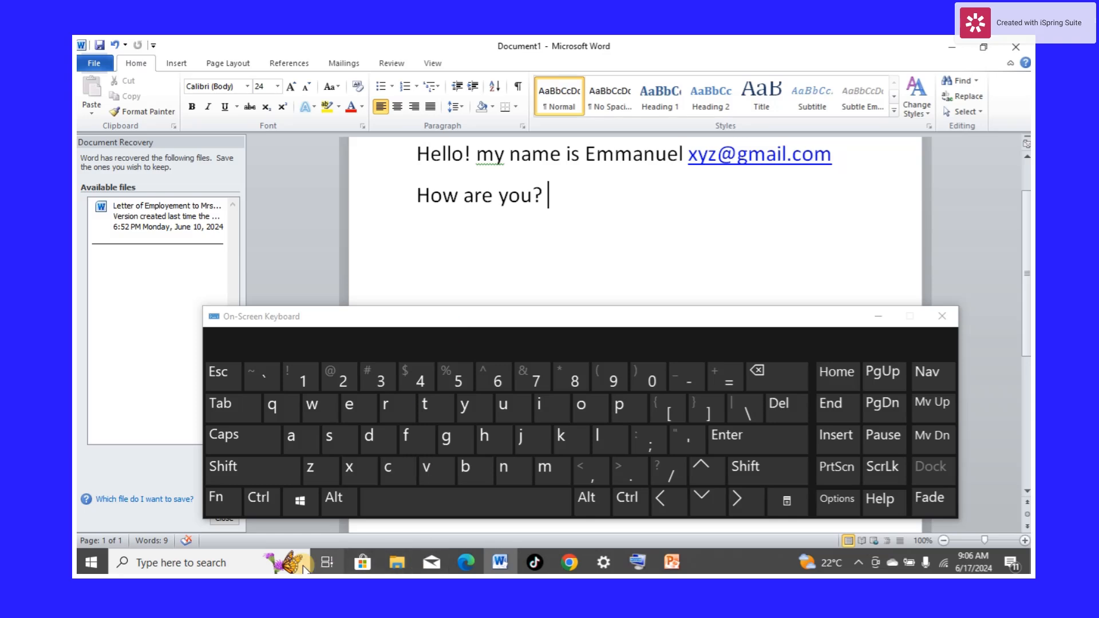
Step: Try the F8 function command with the cursor at the end of "How are you?"
{"action": "left_click", "coordinate": [237, 497]}
{"action": "left_click", "coordinate": [575, 373]}
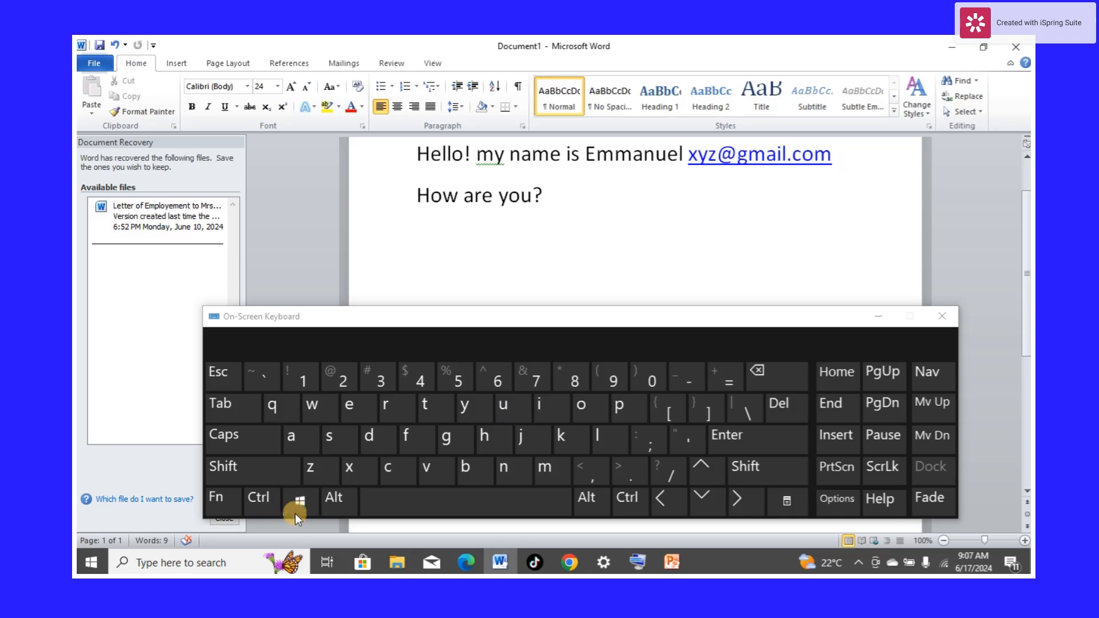
Step: Extend the selection from the end of "How are you?" to the empty line below using the F8 function command
{"action": "left_click", "coordinate": [235, 509]}
{"action": "left_click", "coordinate": [568, 377]}
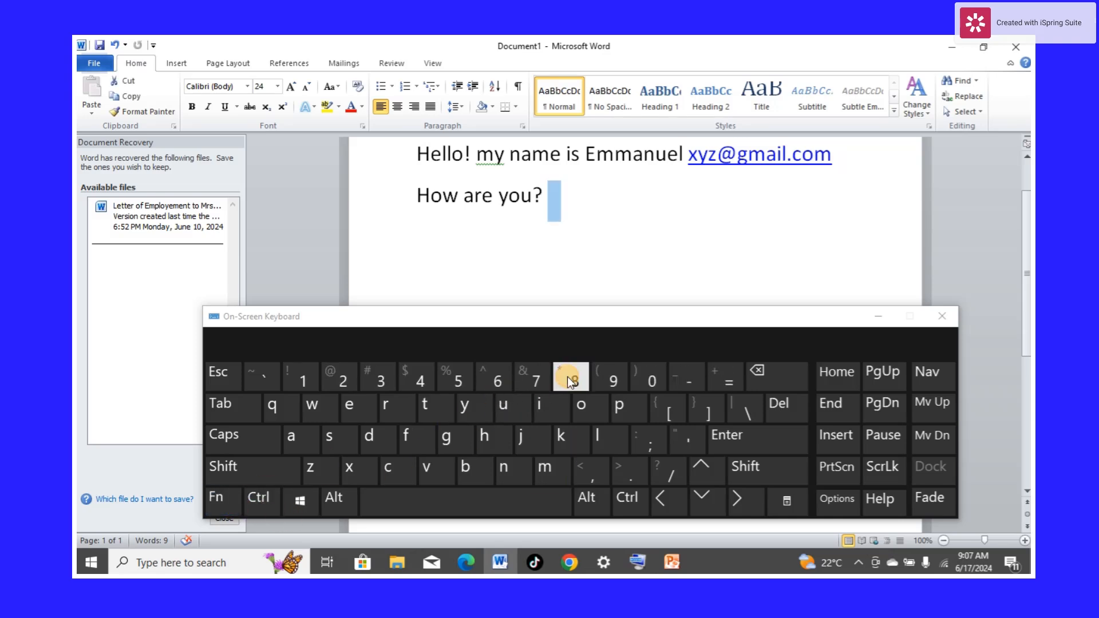
{"action": "left_click", "coordinate": [586, 245]}
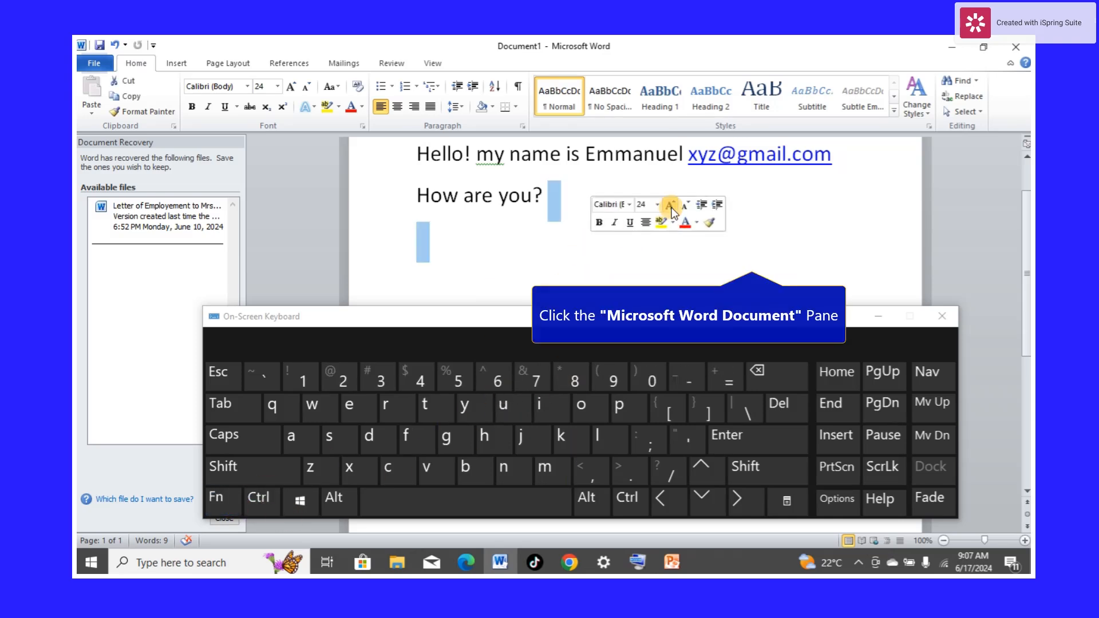
Step: Try the F8 function command on the desktop with the Word window minimized, and return to the document
{"action": "left_click", "coordinate": [952, 50]}
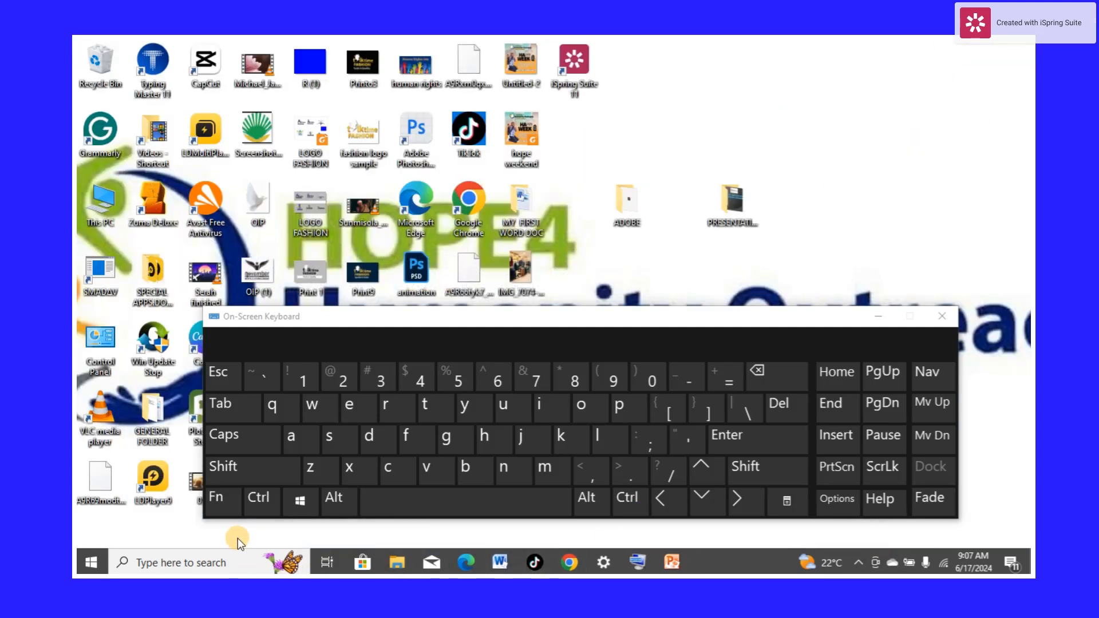
{"action": "left_click", "coordinate": [217, 499]}
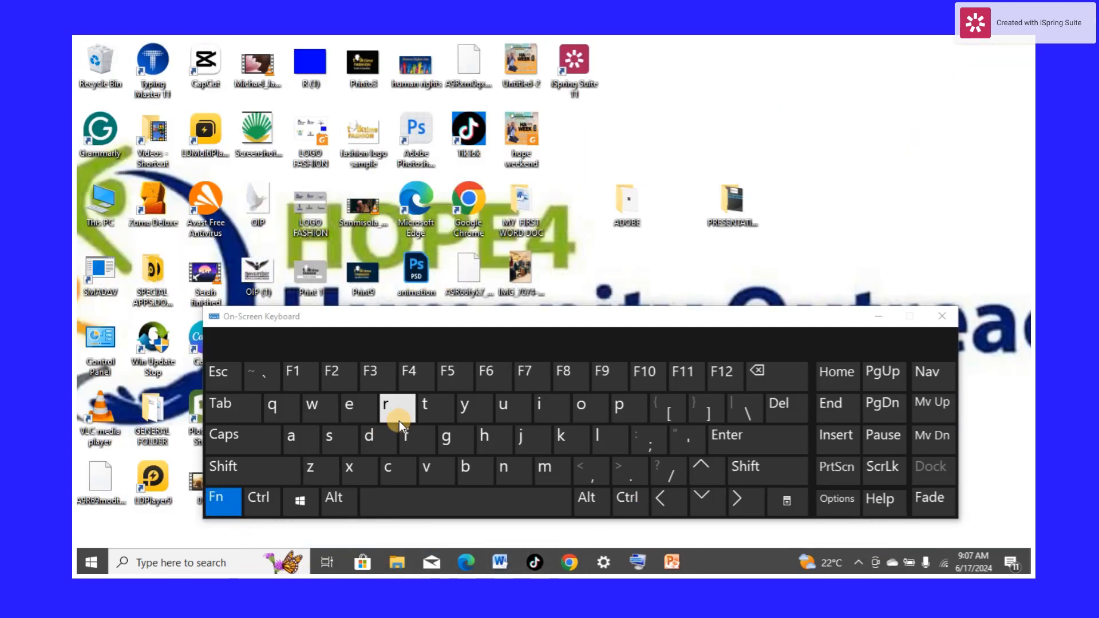
{"action": "left_click", "coordinate": [561, 378]}
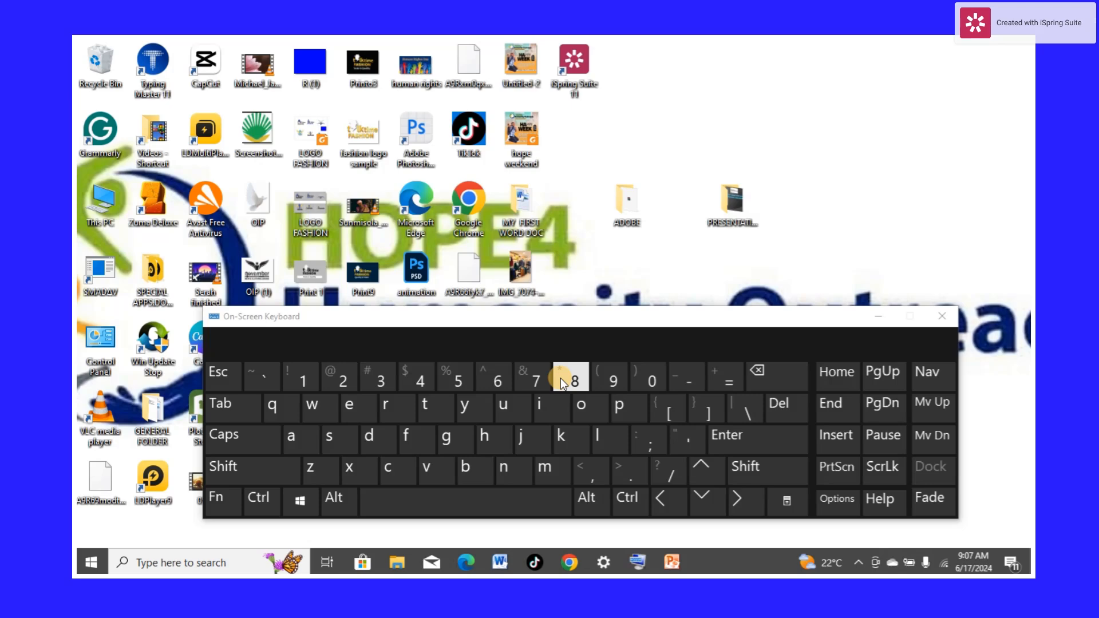
{"action": "left_click", "coordinate": [500, 563]}
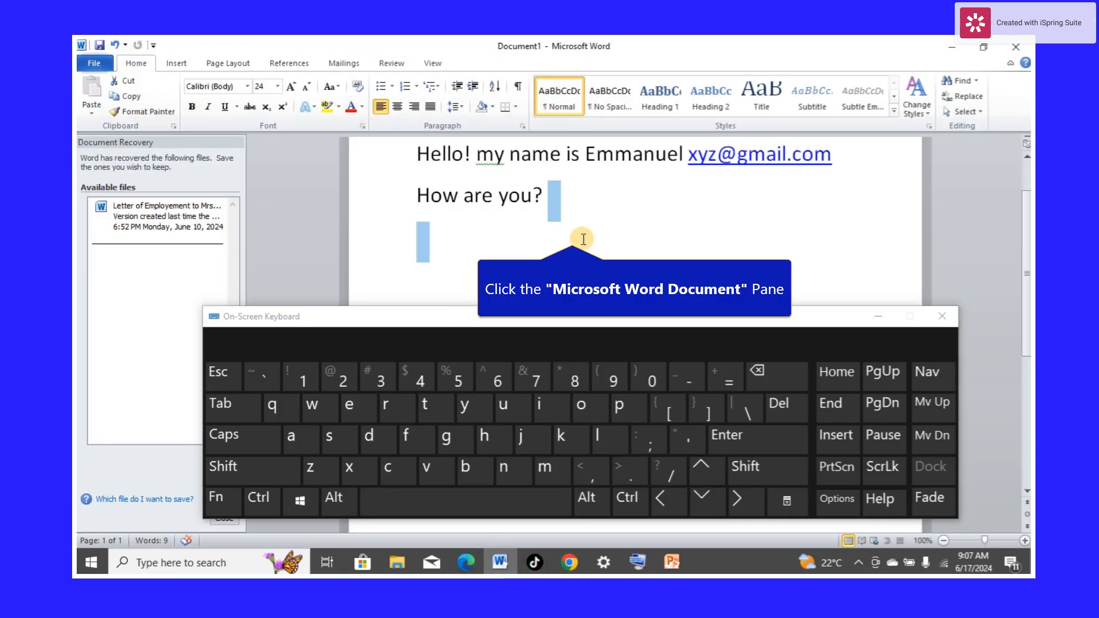
Step: Shrink and extend the F8 selection repeatedly between the end of "How are you?" and the empty line below
{"action": "left_click", "coordinate": [575, 240]}
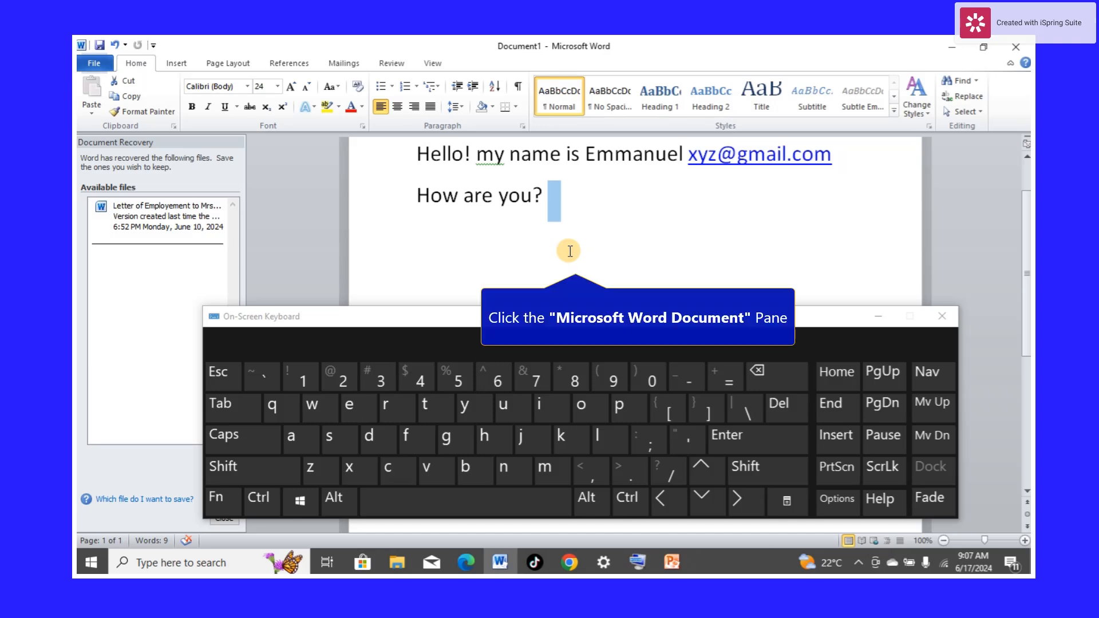
{"action": "left_click_drag", "start_coordinate": [555, 203], "coordinate": [586, 252]}
{"action": "left_click", "coordinate": [480, 246], "text": "shift"}
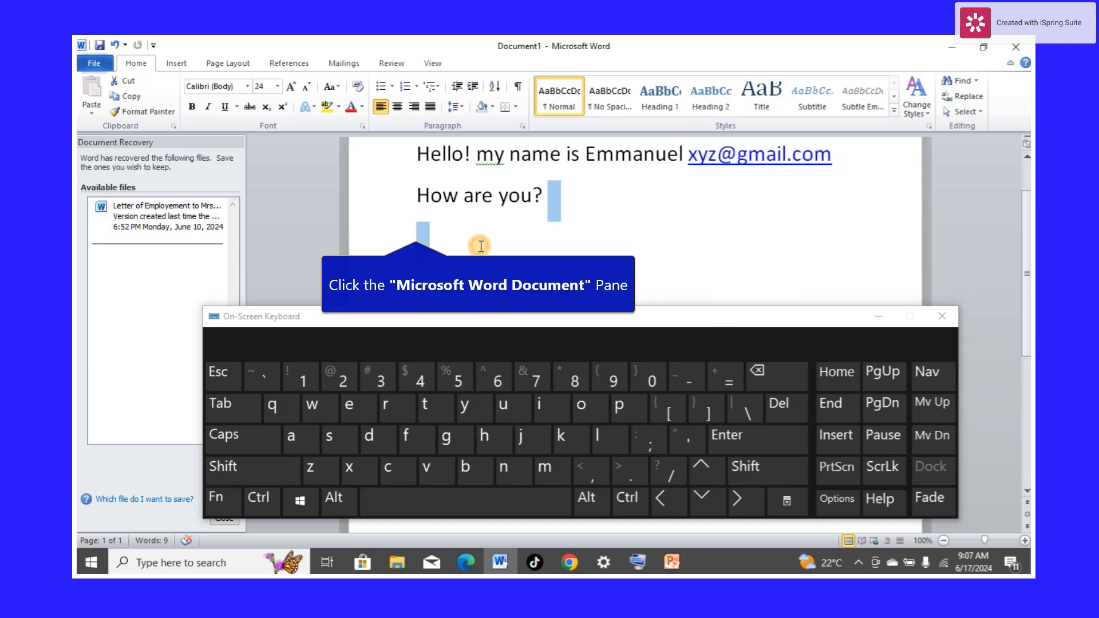
{"action": "left_click", "coordinate": [395, 213], "text": "shift"}
{"action": "left_click", "coordinate": [550, 261], "text": "shift"}
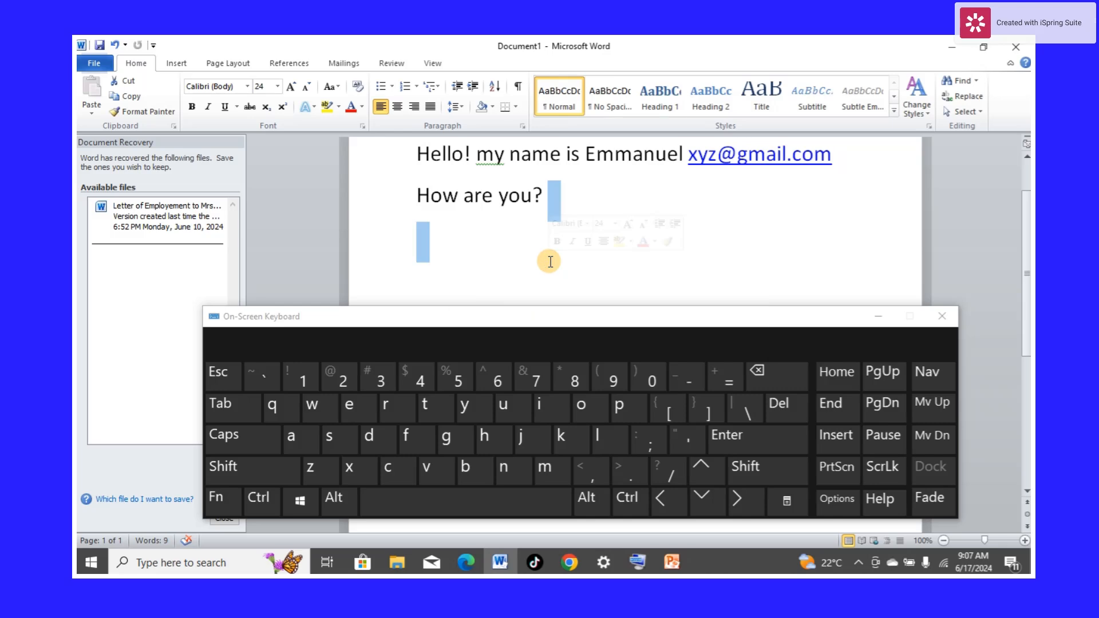
Step: Leave the extend-selection mode and place the cursor on the empty line below "How are you?"
{"action": "left_click", "coordinate": [229, 377]}
{"action": "left_click", "coordinate": [228, 376]}
{"action": "left_click", "coordinate": [543, 288]}
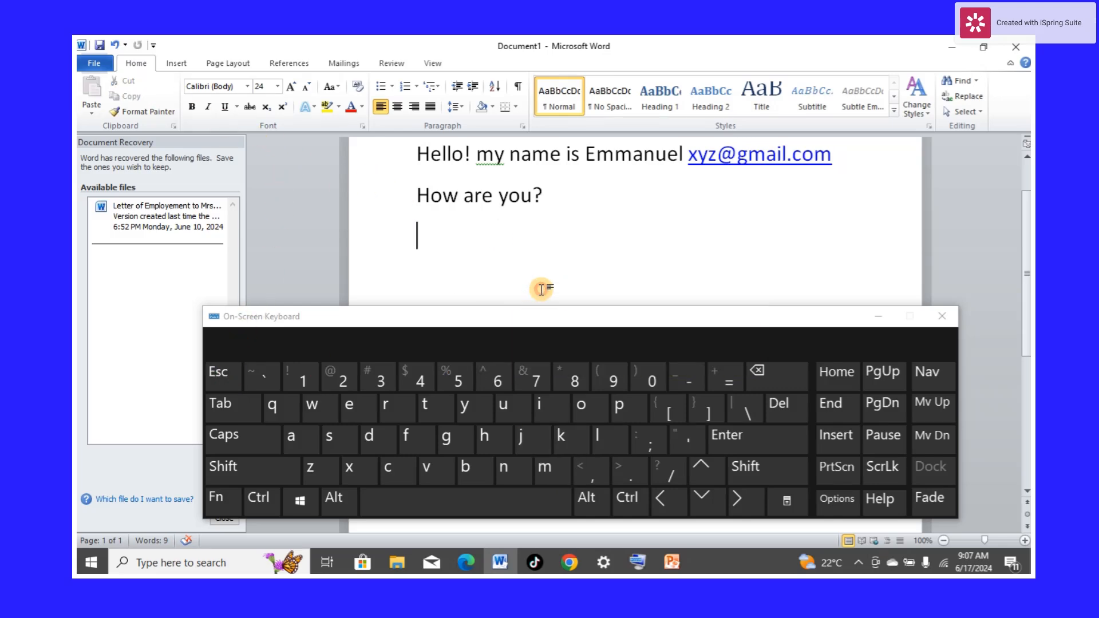